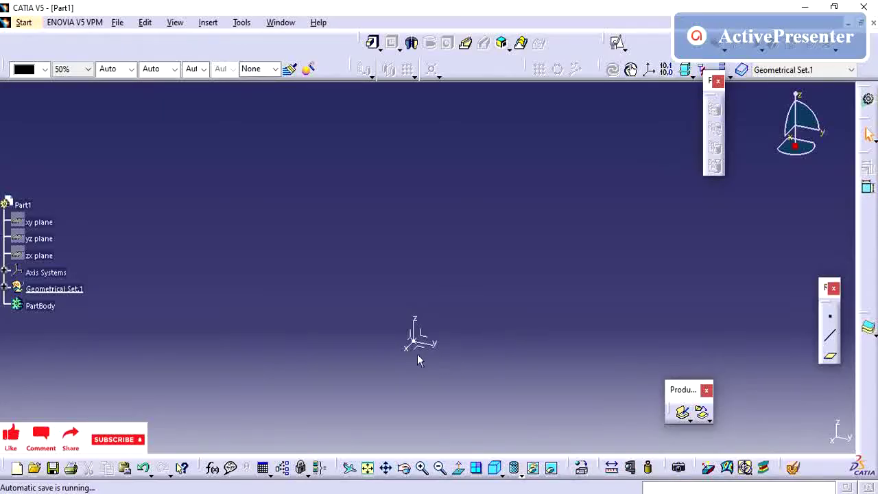
Pan the empty CATIA 3D view slightly to the right
middle_click_drag(423, 365, 449, 350)
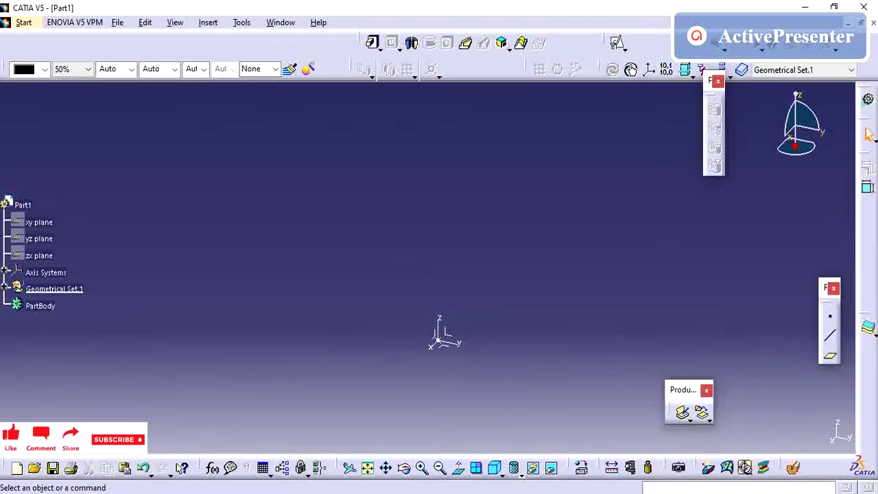
Bring the 3.PNG screwdriver drawing forward in Photos and study its dimensions
mouse_move(612, 493)
left_click(612, 429)
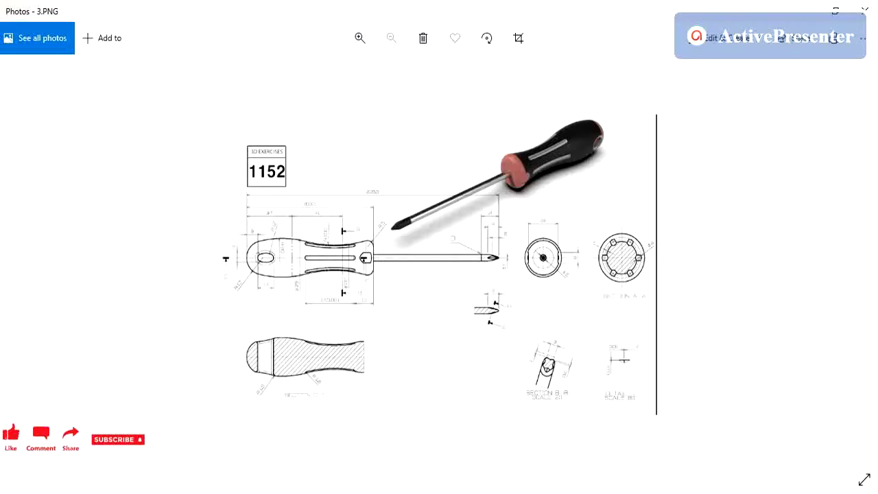
mouse_move(647, 493)
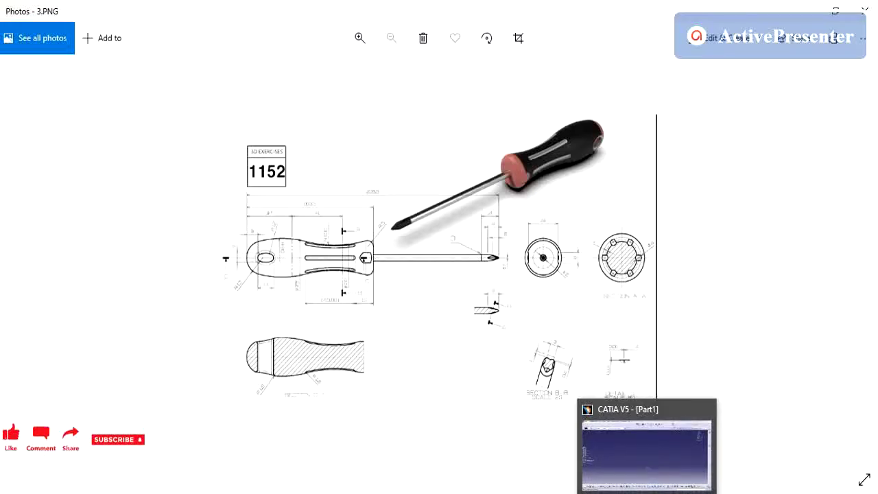
Switch back to the empty CATIA V5 Part1 window
left_click(647, 492)
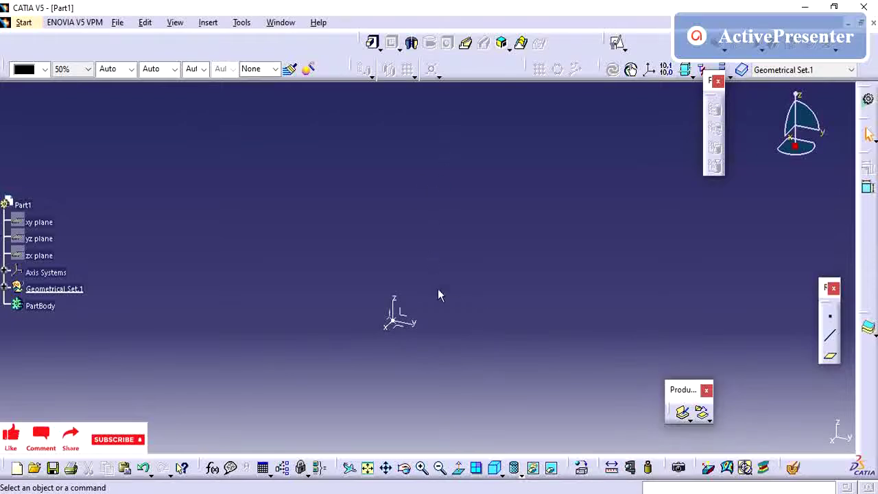
Create a positioned sketch on the YZ plane with its origin projected from Point.1
left_click(618, 43)
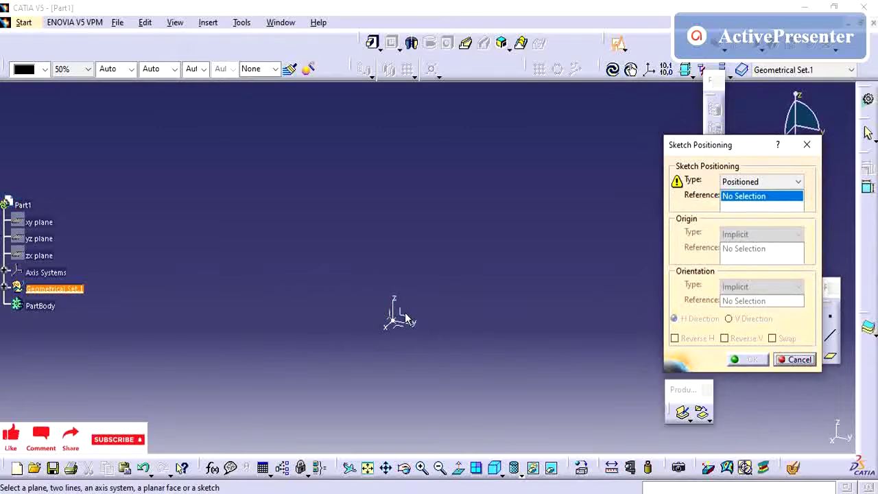
left_click(404, 317)
left_click(760, 234)
left_click(751, 269)
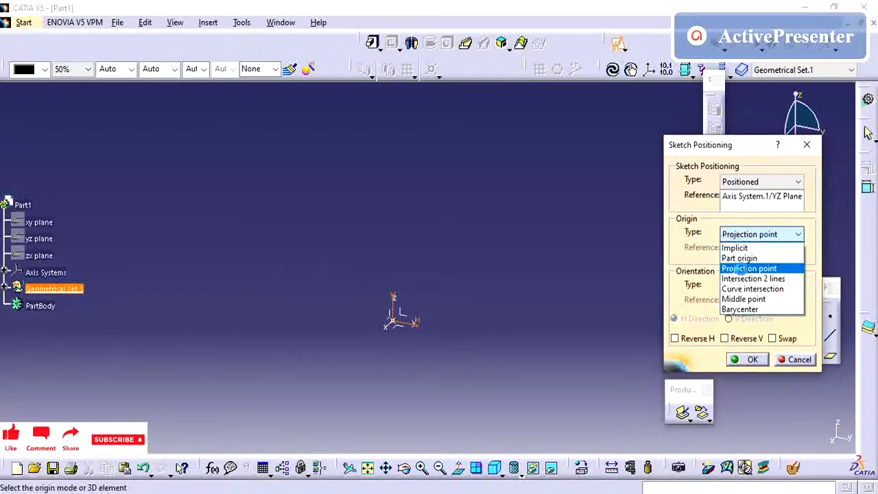
left_click(393, 320)
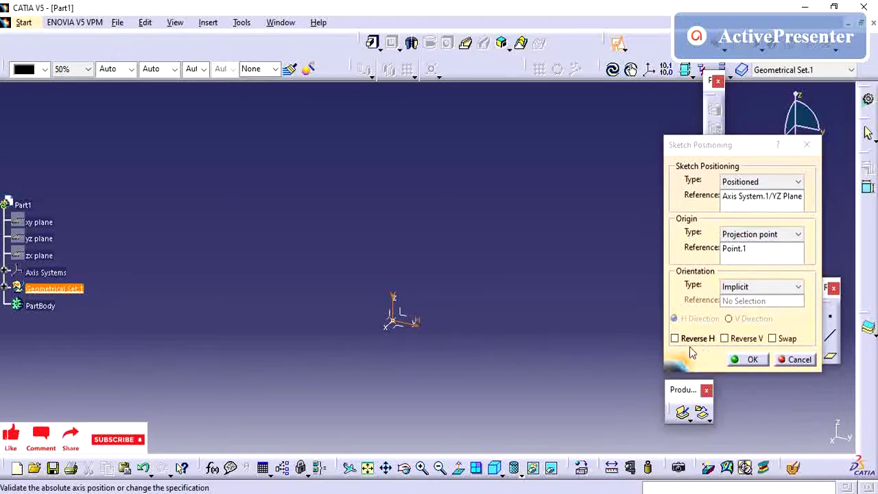
left_click(747, 359)
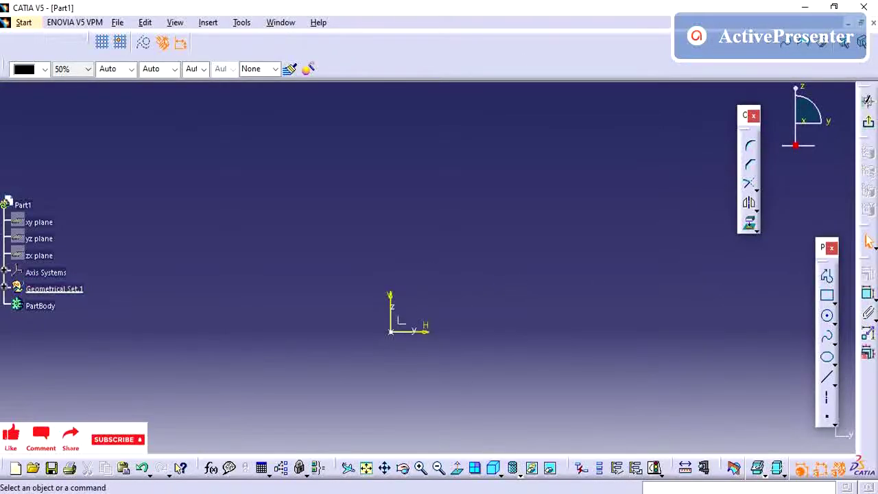
Check the reference drawing, then draw a vertical construction line up from the sketch origin
left_click(616, 438)
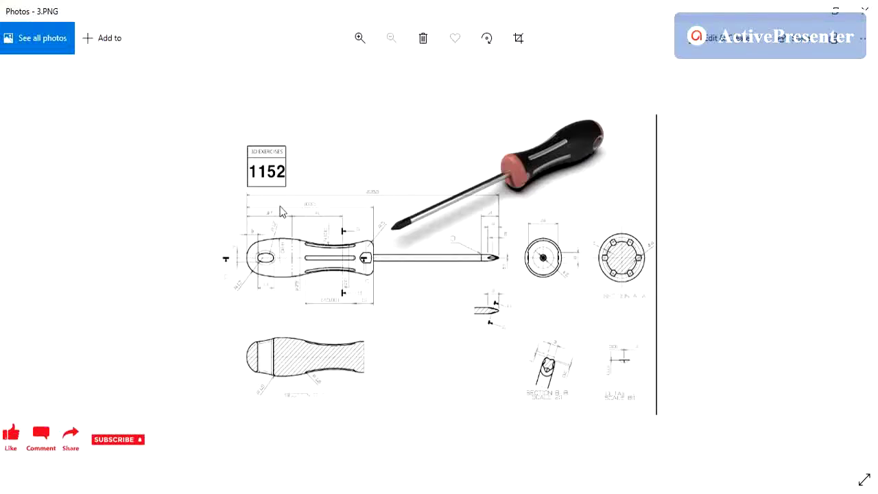
key("alt+Tab")
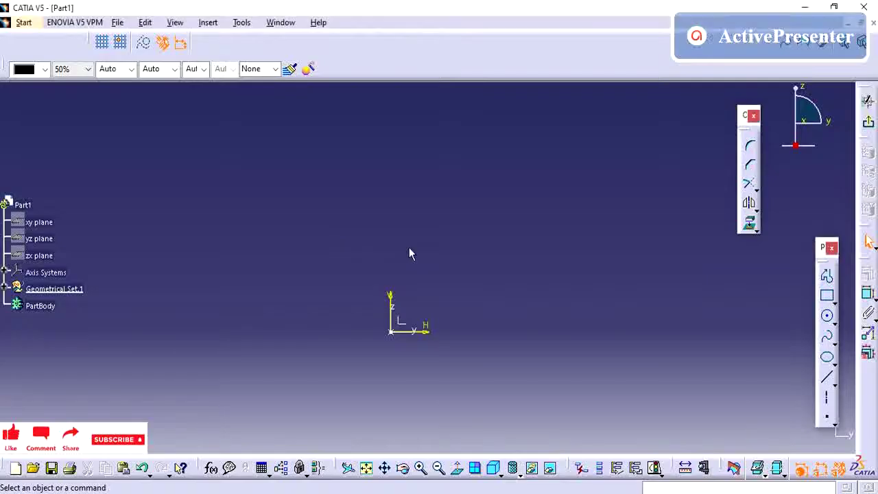
left_click(826, 376)
left_click(391, 332)
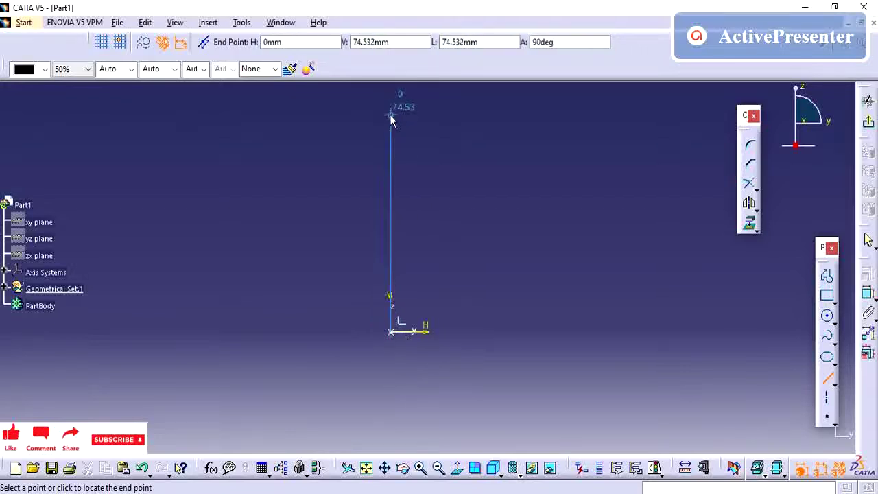
left_click(391, 115)
left_click(143, 42)
Dimension the construction line to 103.5 mm and recheck the reference drawing
left_click(868, 292)
left_click(393, 214)
left_click(513, 238)
double_click(521, 237)
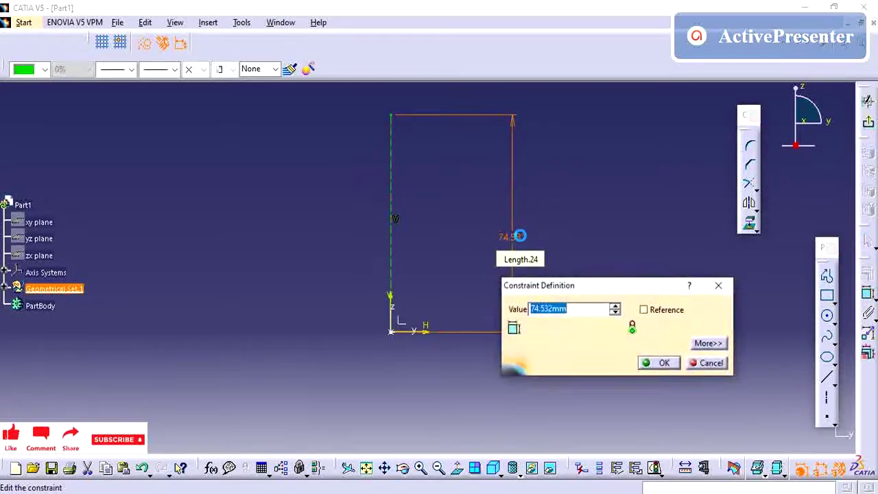
type("103.5")
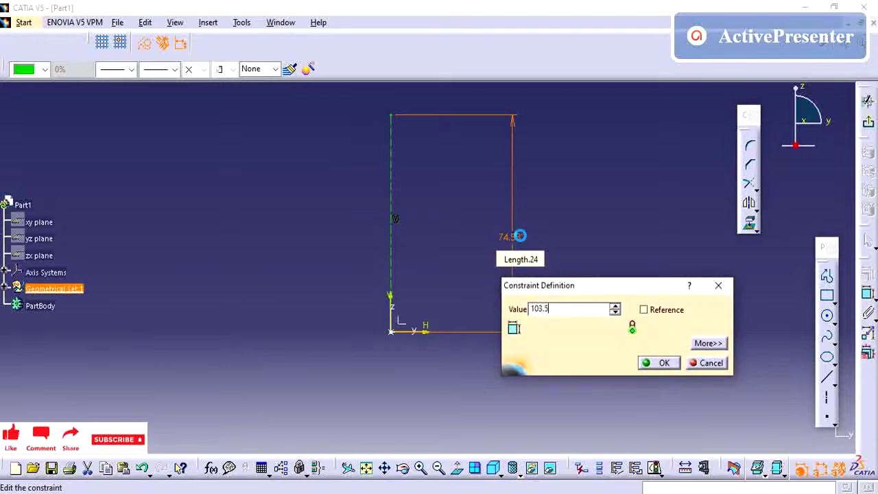
key("Return")
mouse_move(474, 216)
middle_mouse_down()
mouse_move(460, 205)
mouse_move(456, 256)
middle_mouse_up()
left_click(513, 240)
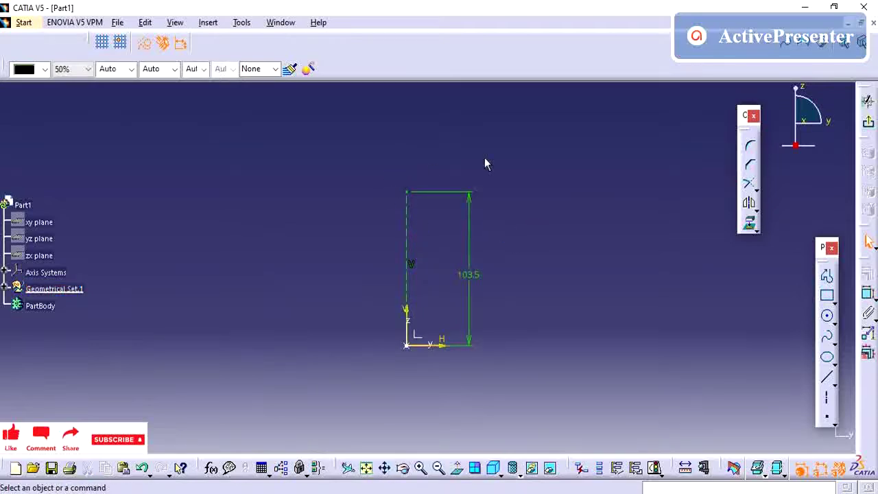
middle_click_drag(500, 363, 501, 349)
middle_click_drag(473, 277, 473, 284)
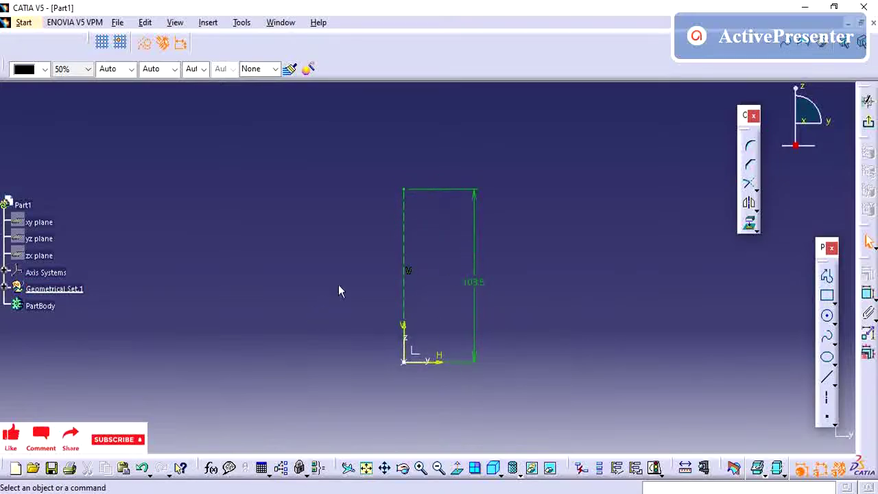
mouse_move(591, 268)
middle_mouse_down()
mouse_move(595, 276)
mouse_move(595, 263)
middle_mouse_up()
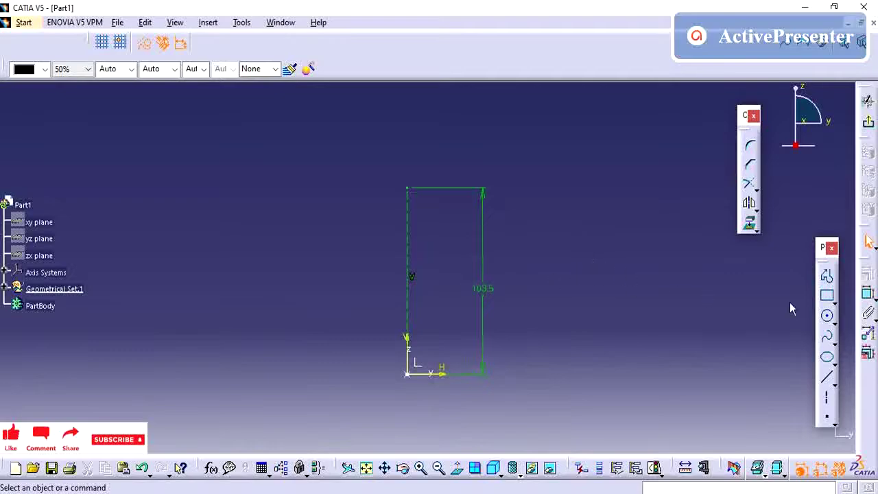
key("alt+Tab")
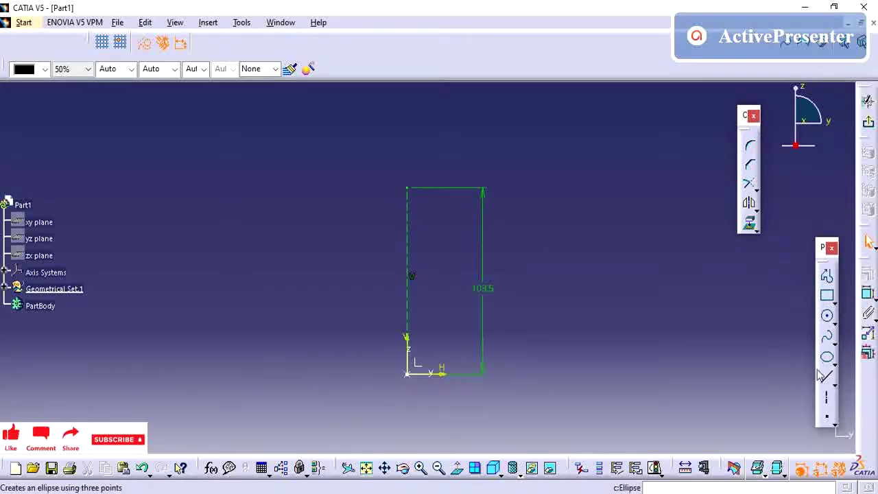
Draw a short horizontal line rightward from the top of the construction line
left_click(823, 377)
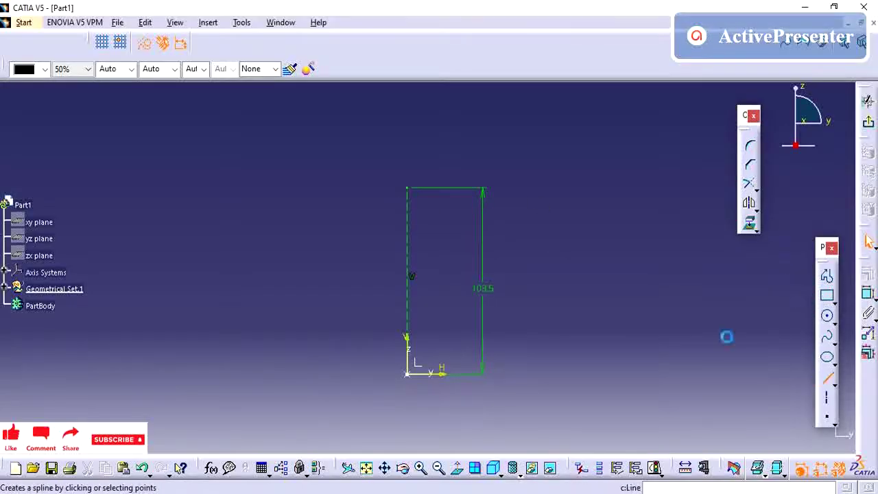
left_click(407, 187)
left_click(435, 187)
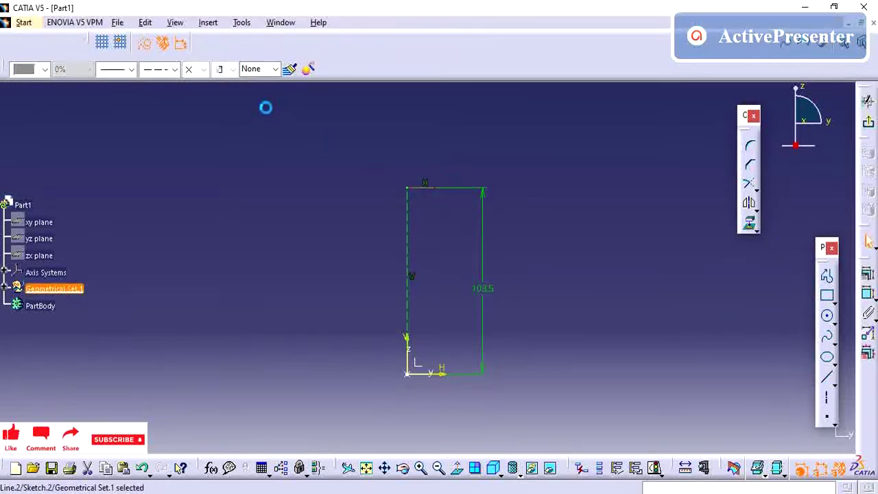
left_click(473, 153)
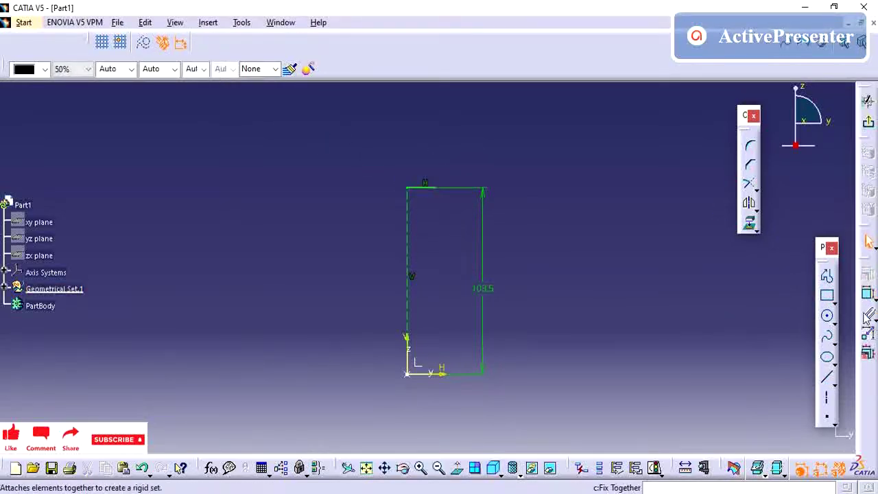
Dimension the short top line to 13 mm
left_click(868, 293)
left_click(426, 188)
double_click(476, 138)
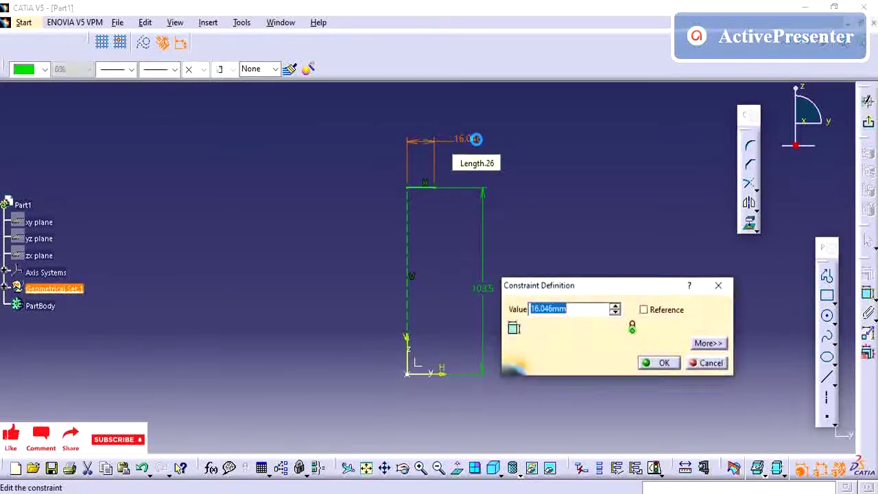
type("13")
key("Return")
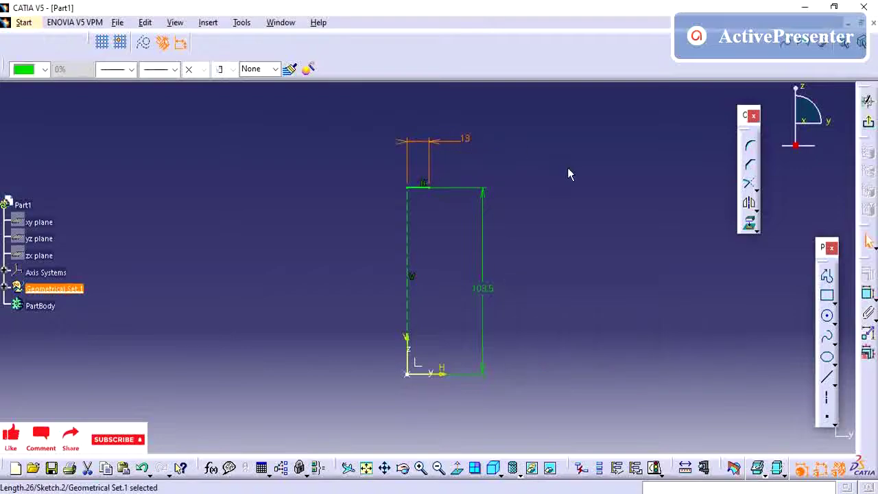
left_click(826, 274)
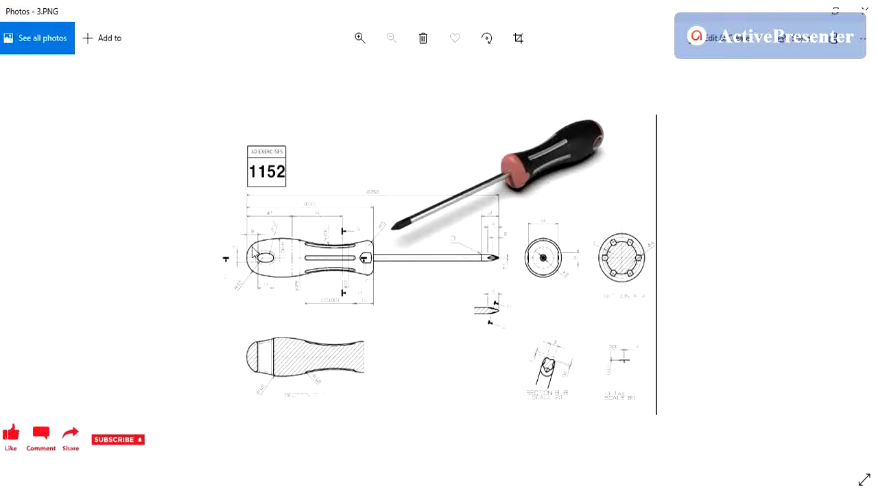
key("alt+Tab")
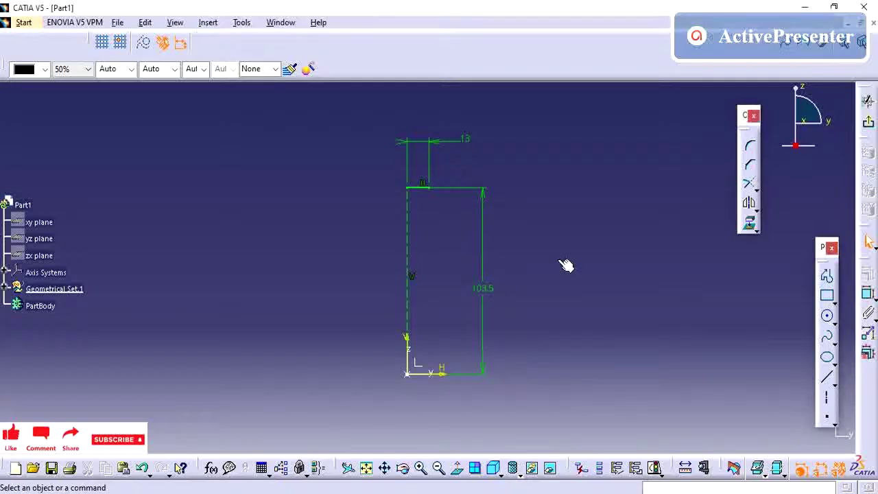
Draw a four-point spline from the 13 mm top line's end down to the base line
left_click(826, 336)
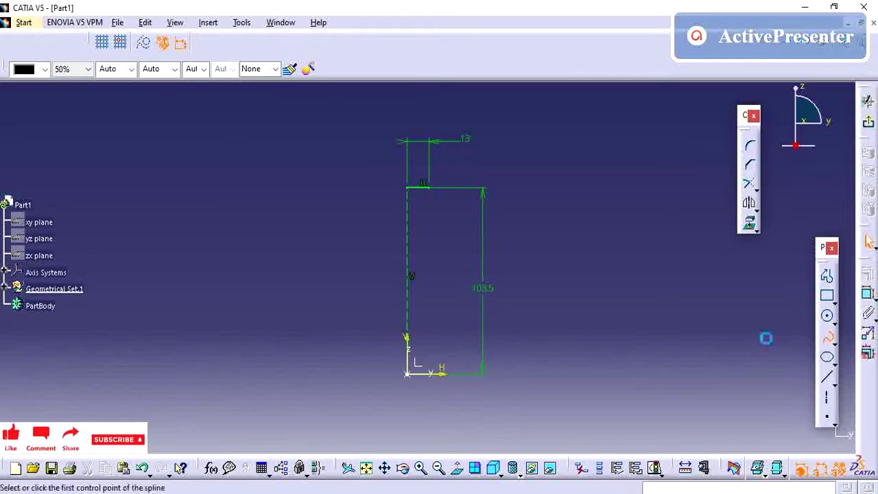
left_click(430, 188)
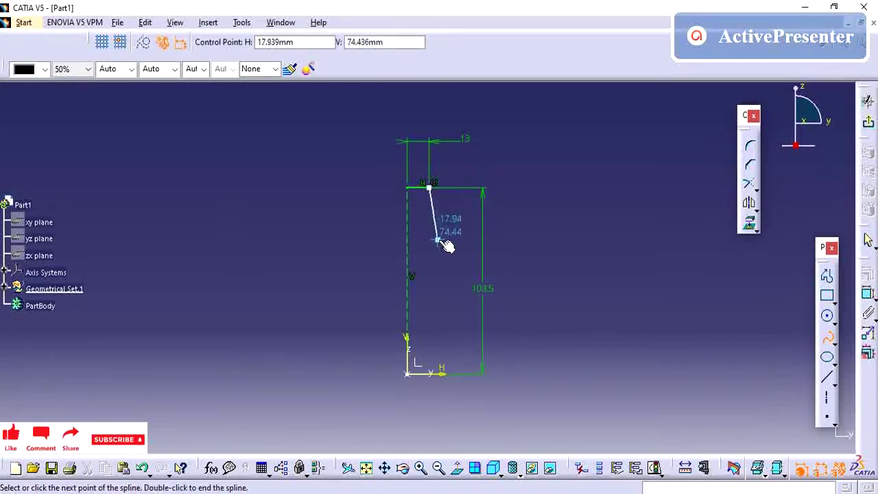
left_click(439, 242)
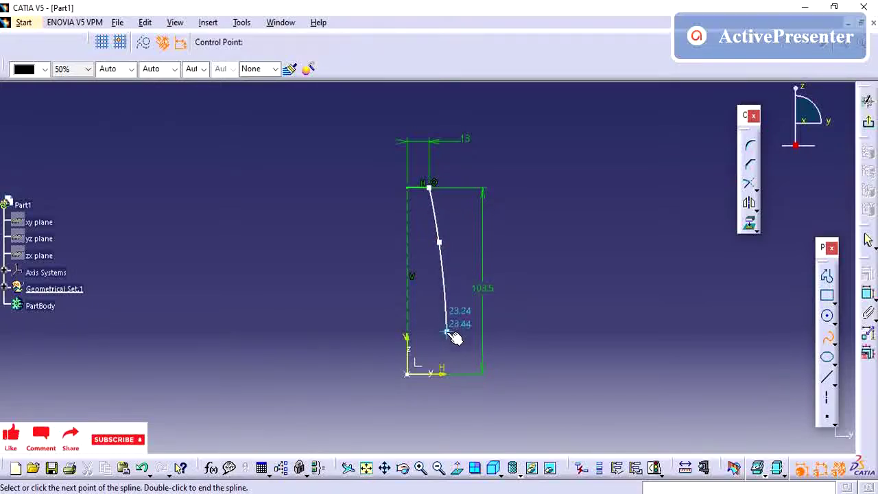
left_click(447, 333)
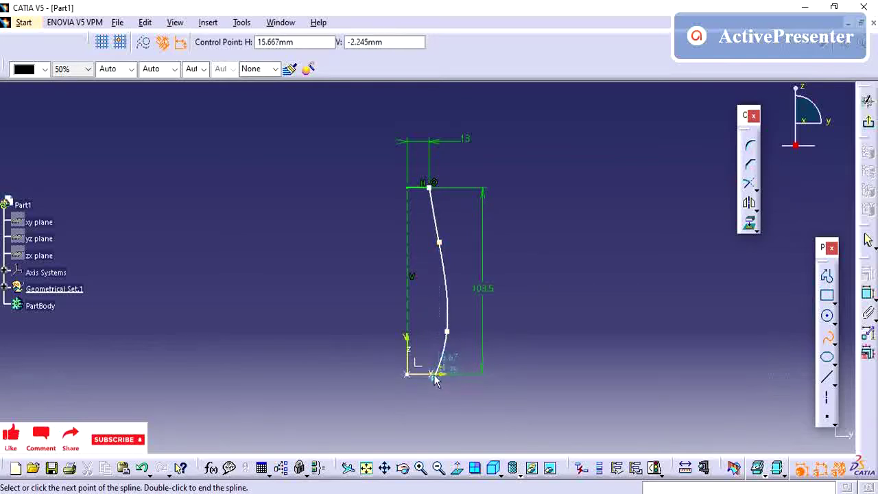
left_click(441, 374)
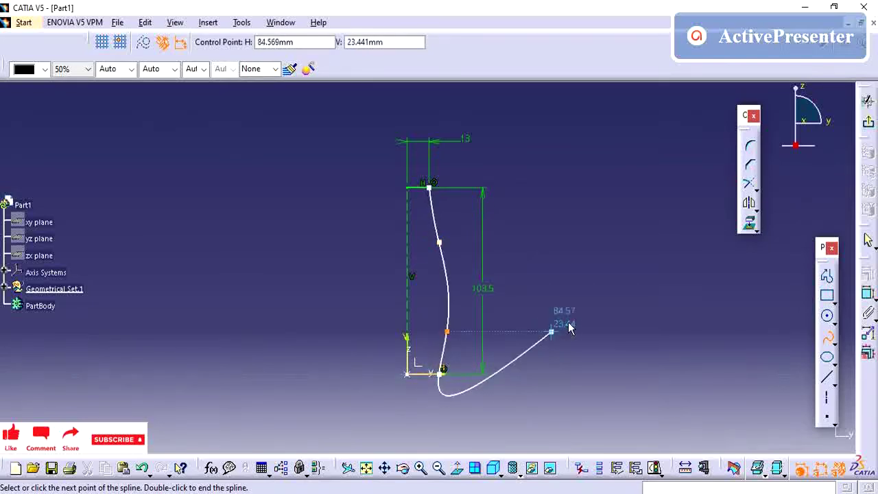
key("Escape")
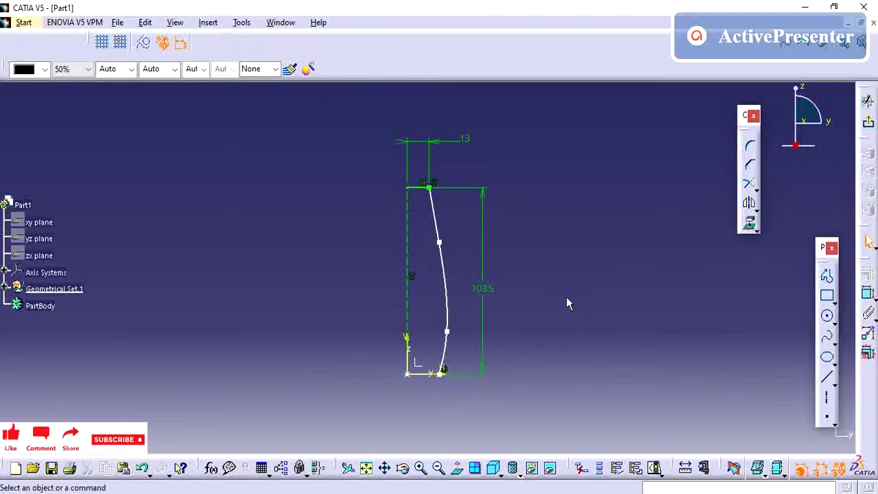
Dimension the spline's second control point 14.5 (29/2) from the vertical axis
left_click(864, 293)
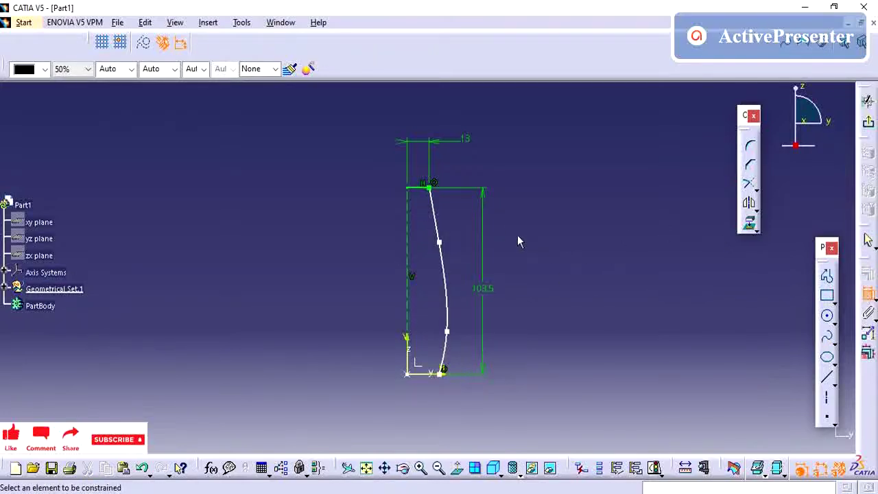
left_click(439, 242)
left_click(408, 249)
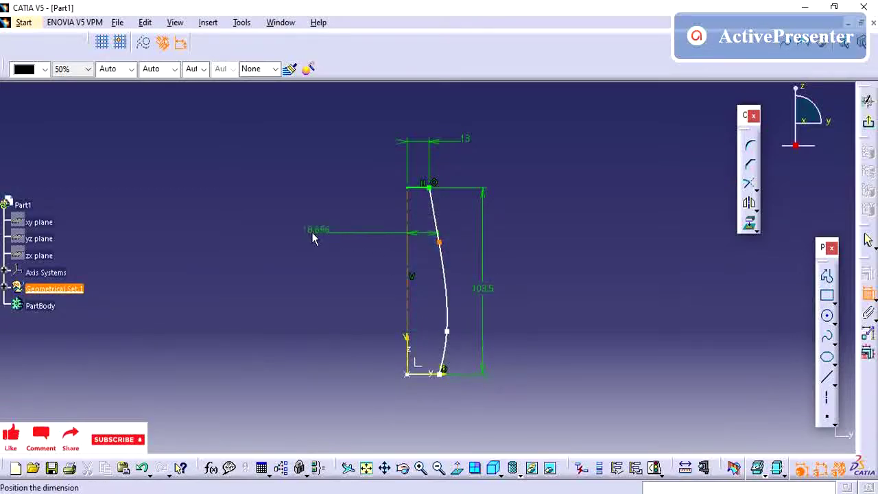
left_click(308, 231)
double_click(308, 230)
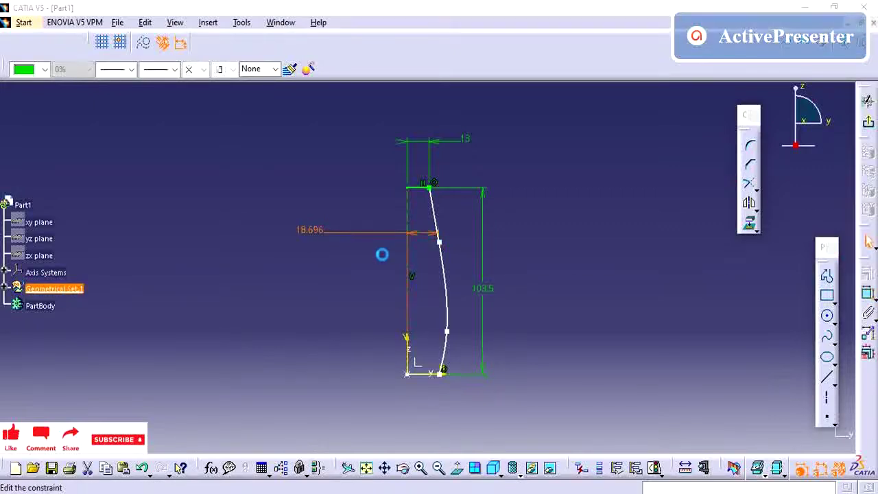
key("alt+Tab")
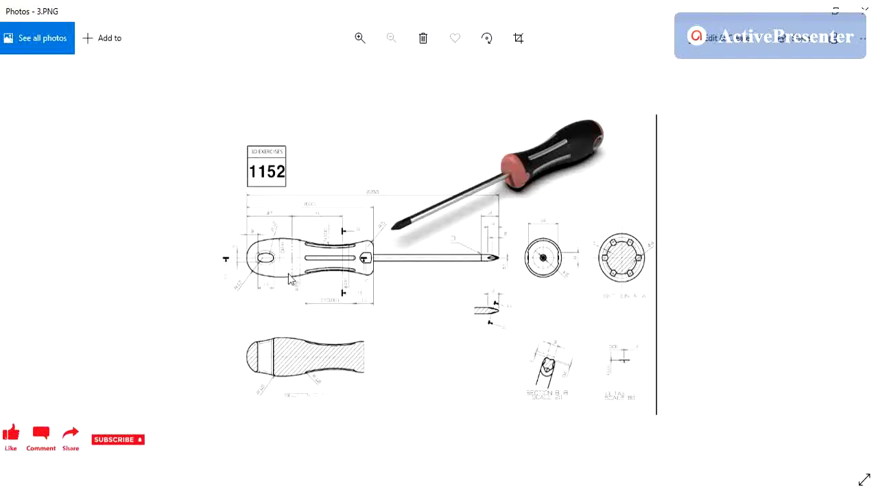
key("alt+Tab")
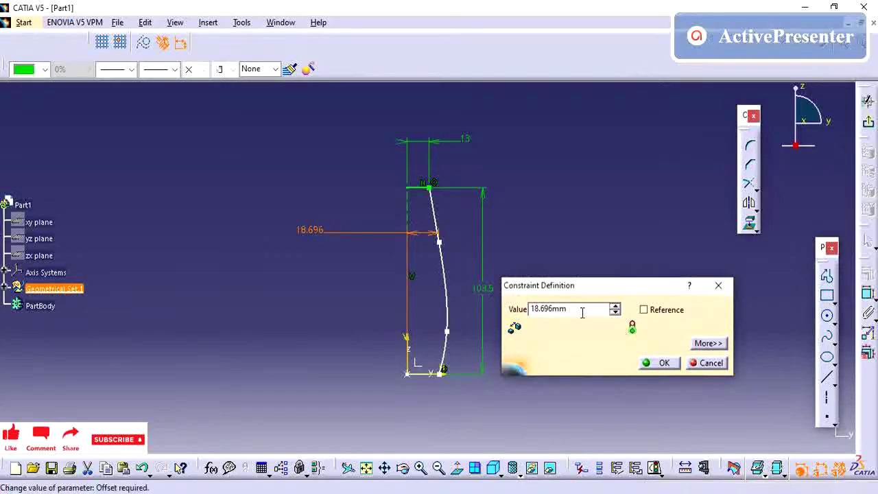
type("29/")
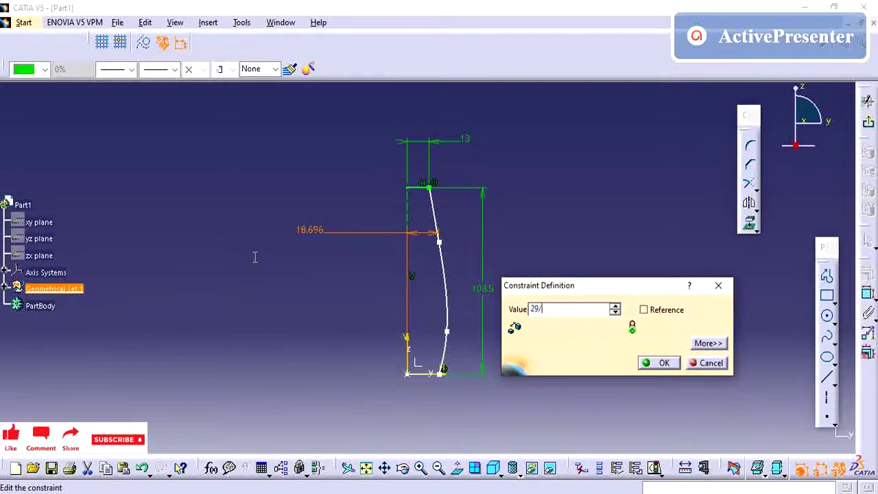
type("2")
key("Return")
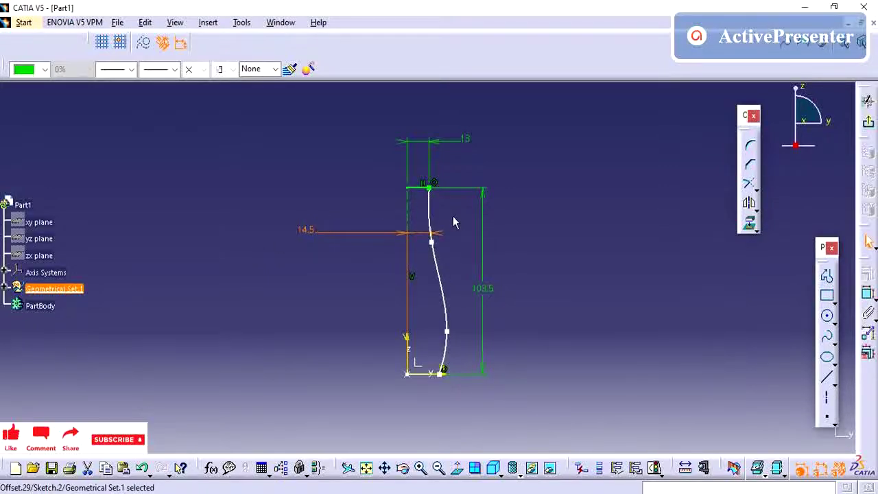
mouse_move(455, 217)
middle_mouse_down()
mouse_move(454, 236)
mouse_move(462, 210)
mouse_move(478, 217)
middle_mouse_up()
left_click(478, 227)
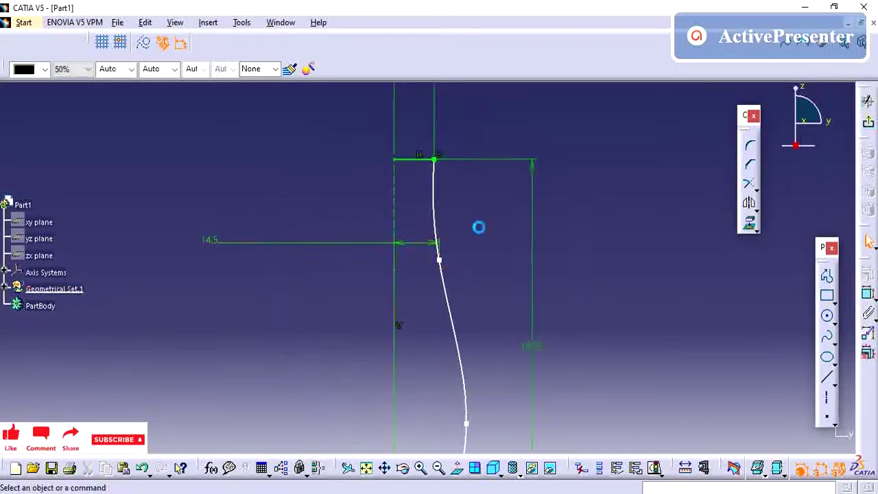
Constrain that control point 37 vertically below the profile's top edge
left_click(868, 294)
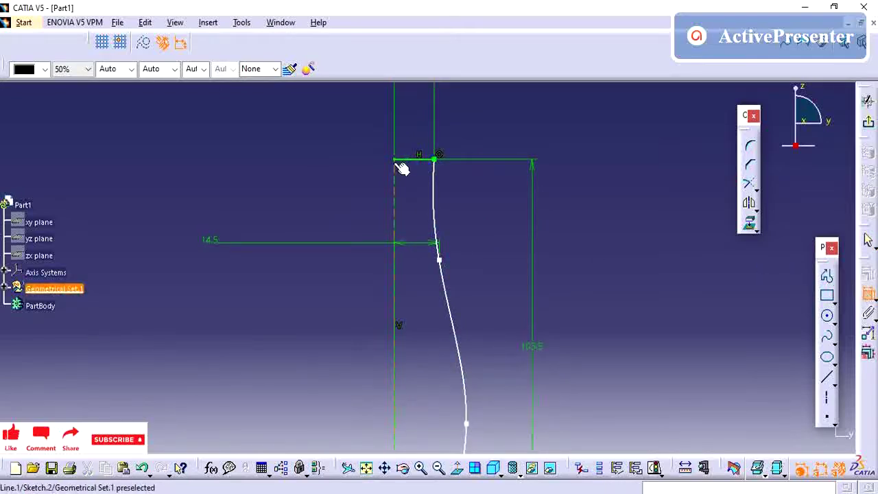
left_click(401, 164)
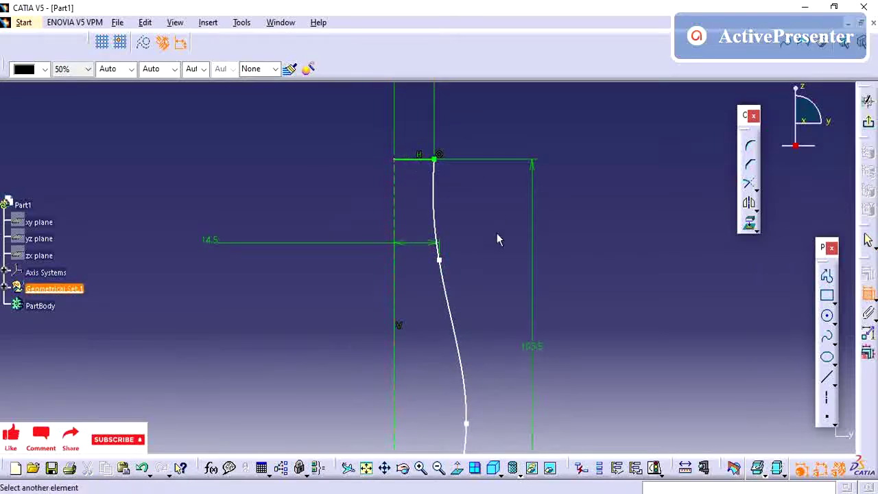
left_click(440, 260)
right_click(575, 230)
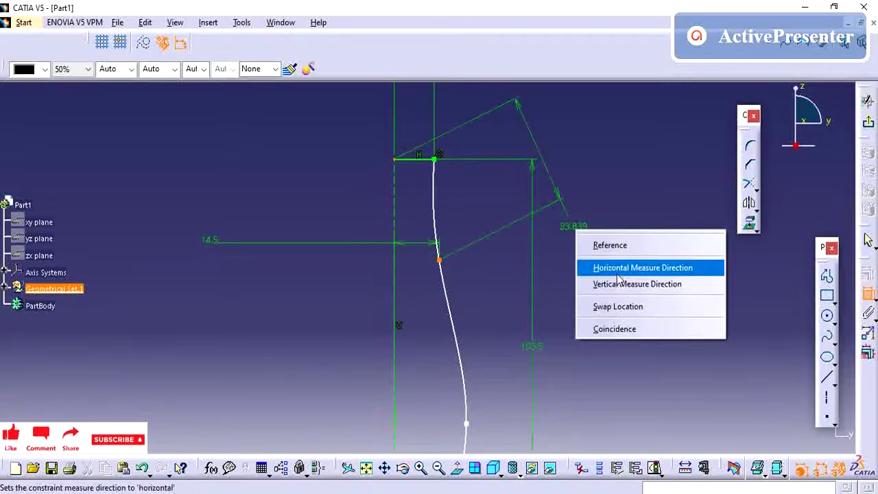
left_click(616, 284)
left_click(590, 232)
double_click(588, 232)
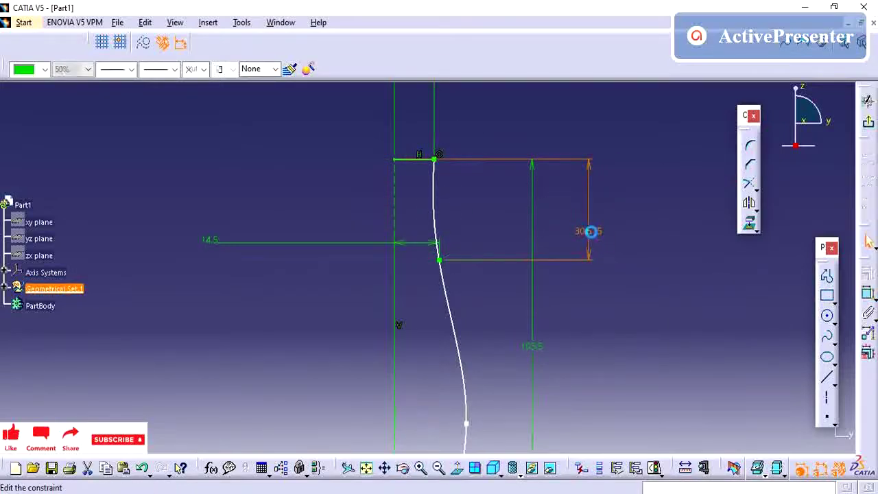
type("37")
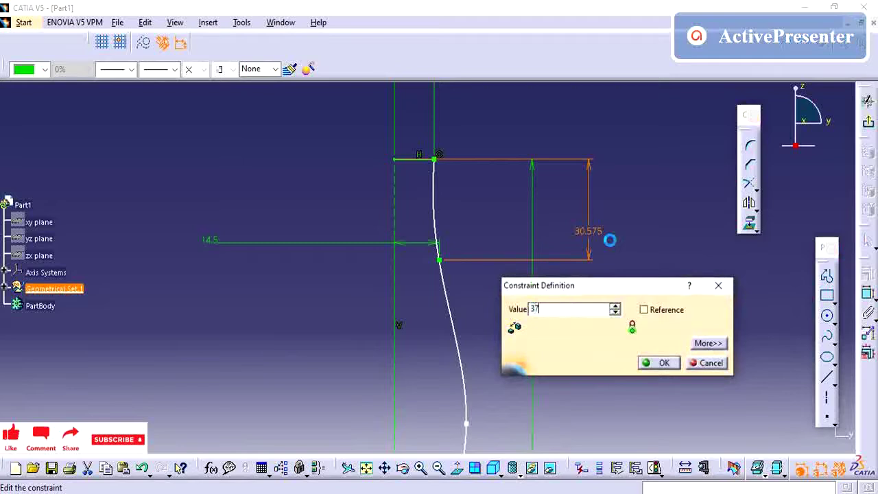
key("Return")
mouse_move(610, 240)
middle_mouse_down()
mouse_move(494, 241)
mouse_move(484, 296)
mouse_move(498, 296)
middle_mouse_up()
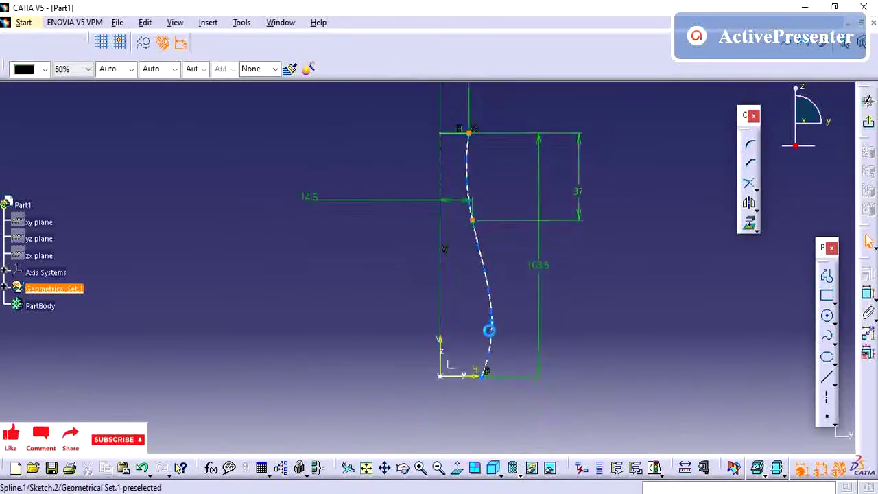
key("alt+Tab")
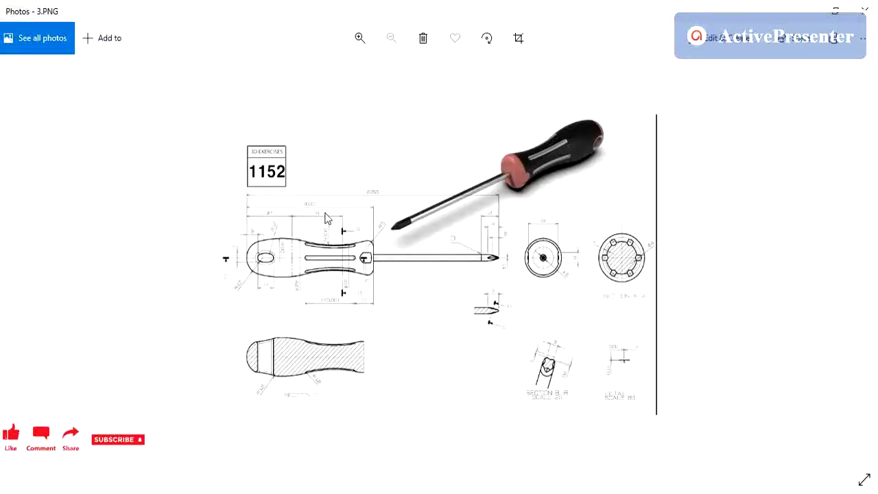
key("alt+Tab")
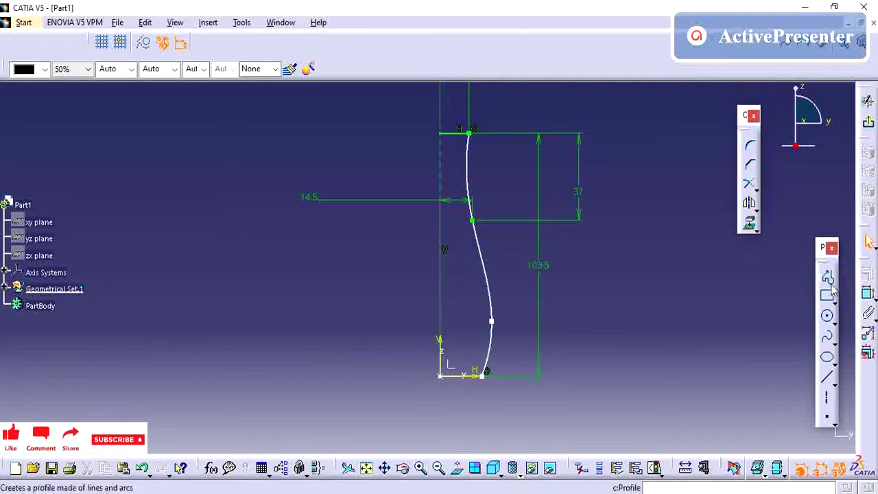
Dimension the spline's lower control point 10 from the vertical axis
left_click(867, 293)
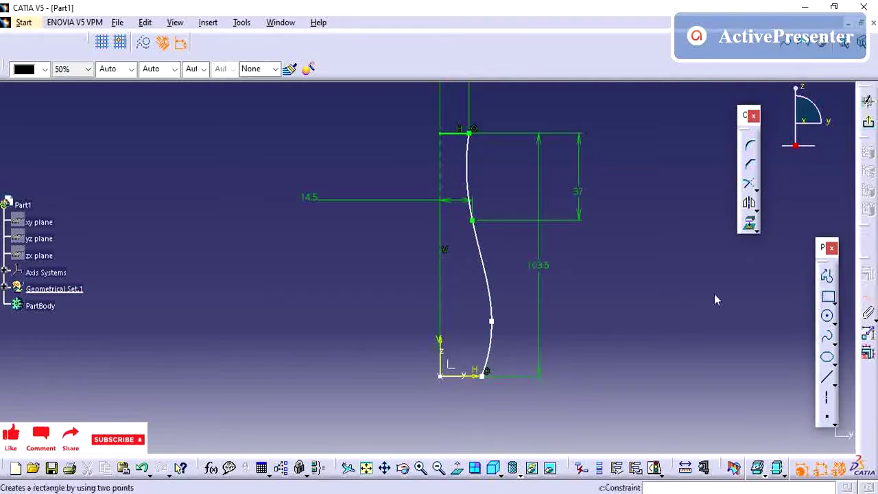
left_click(491, 321)
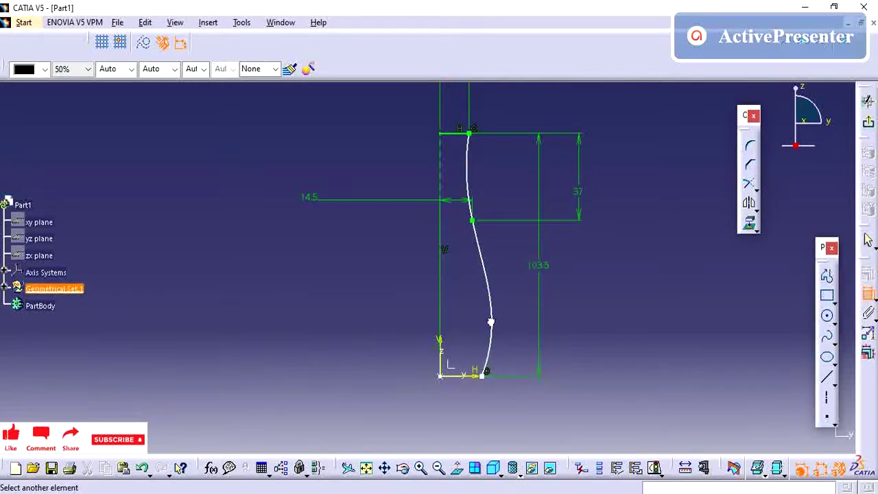
left_click(446, 276)
left_click(332, 271)
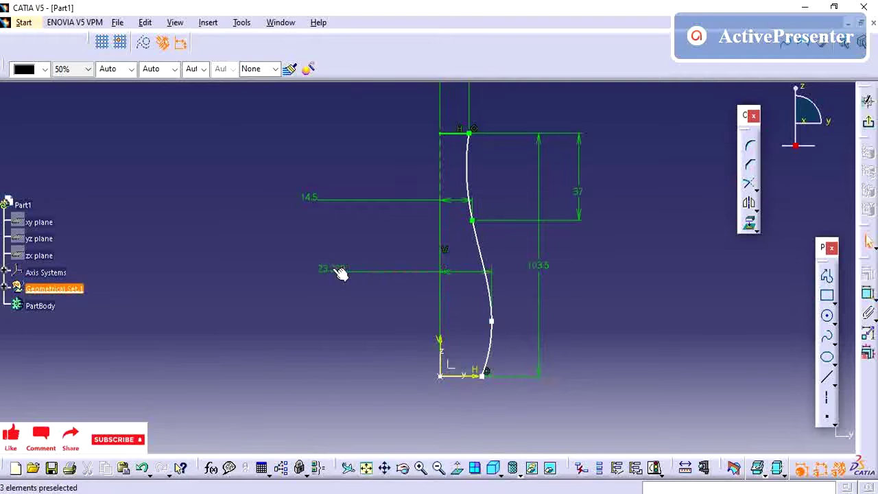
double_click(337, 269)
type("10mm")
key("Return")
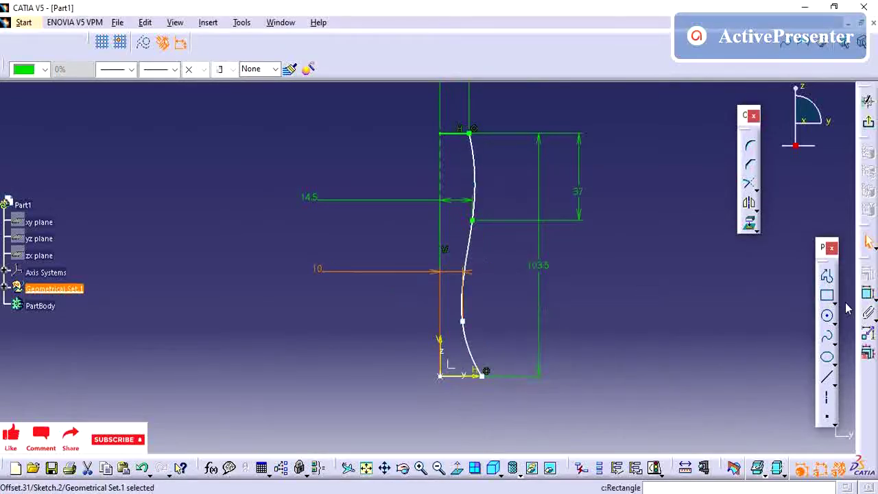
Constrain the lower control point 78 (37+41) vertically below the top point
left_click(868, 295)
left_click(465, 329)
key("Escape")
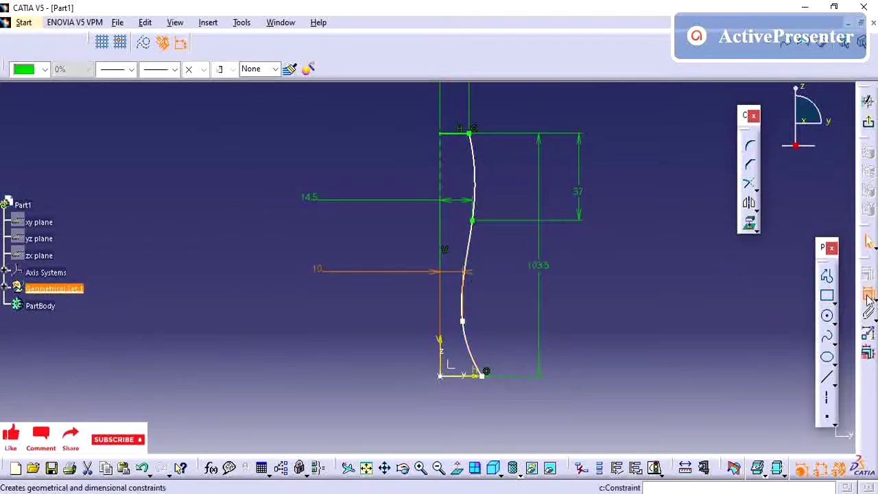
left_click(868, 295)
left_click(463, 320)
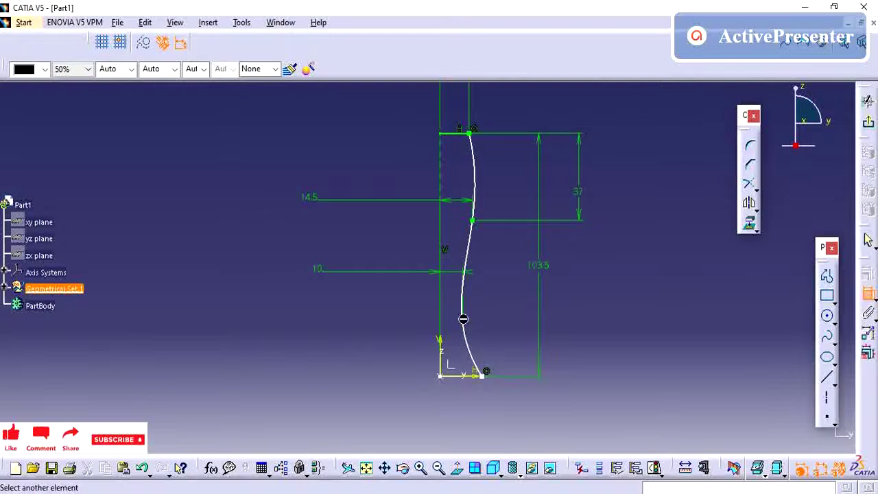
left_click(470, 133)
right_click(615, 245)
left_click(665, 294)
left_click(624, 217)
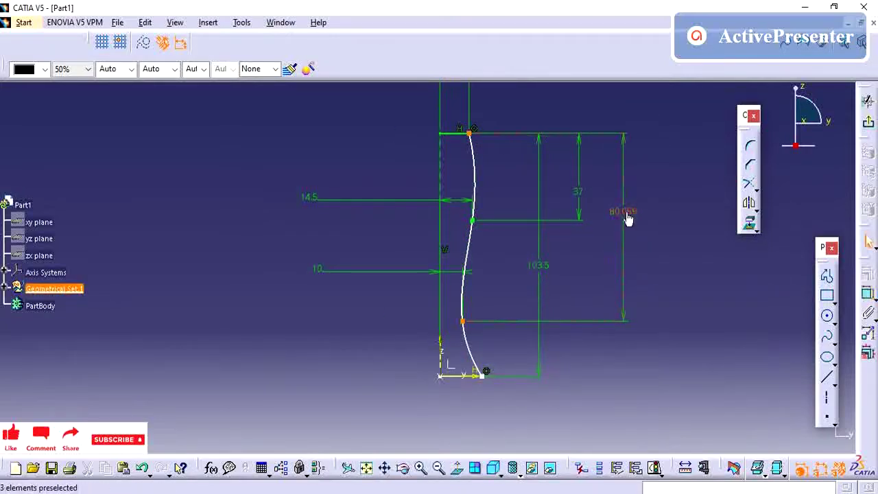
double_click(624, 216)
type("37+41")
key("Return")
middle_click_drag(523, 369, 548, 298)
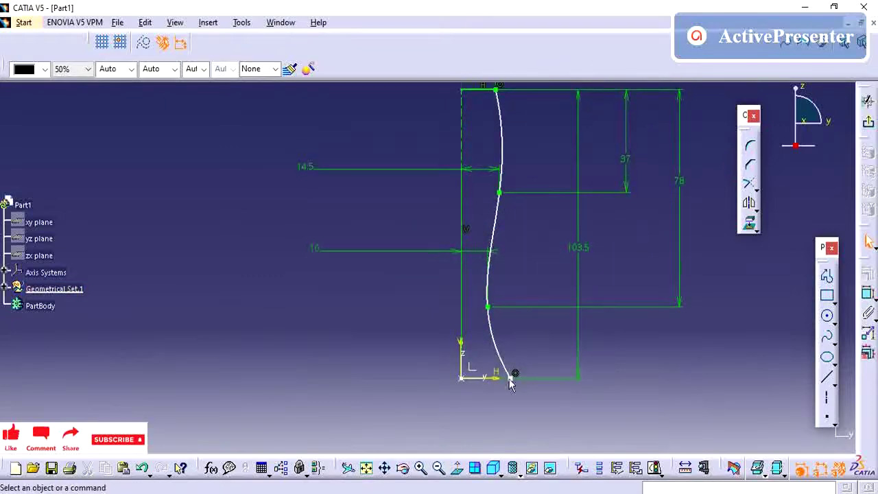
key("alt+Tab")
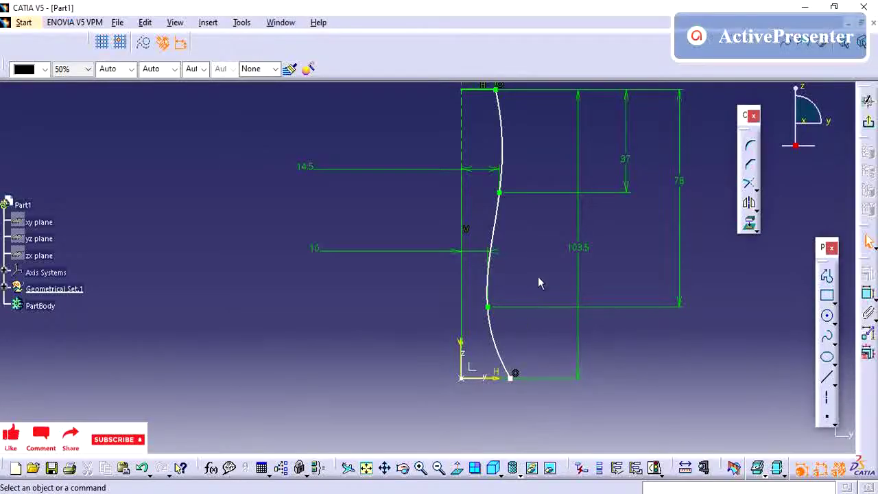
mouse_move(538, 295)
middle_mouse_down()
mouse_move(486, 255)
mouse_move(502, 224)
mouse_move(503, 288)
mouse_move(521, 323)
middle_mouse_up()
Draw a horizontal base line from the sketch origin to the spline's bottom end
left_click(867, 294)
key("Escape")
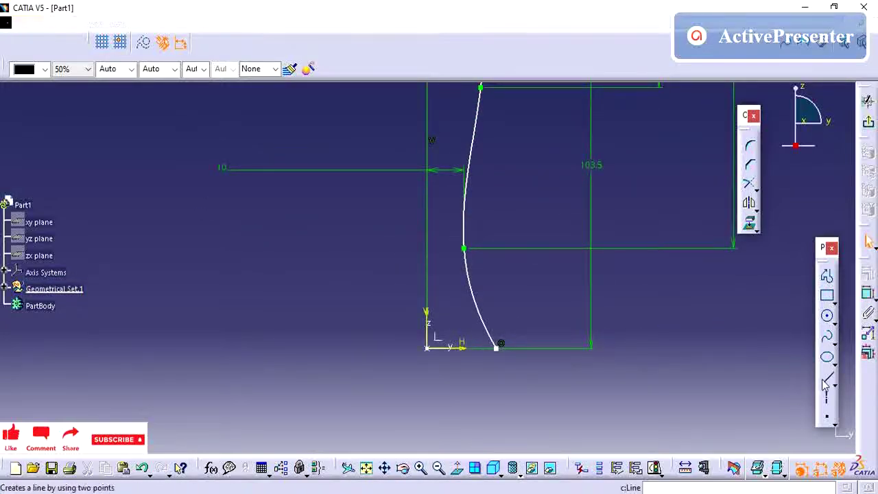
left_click(826, 376)
left_click(430, 349)
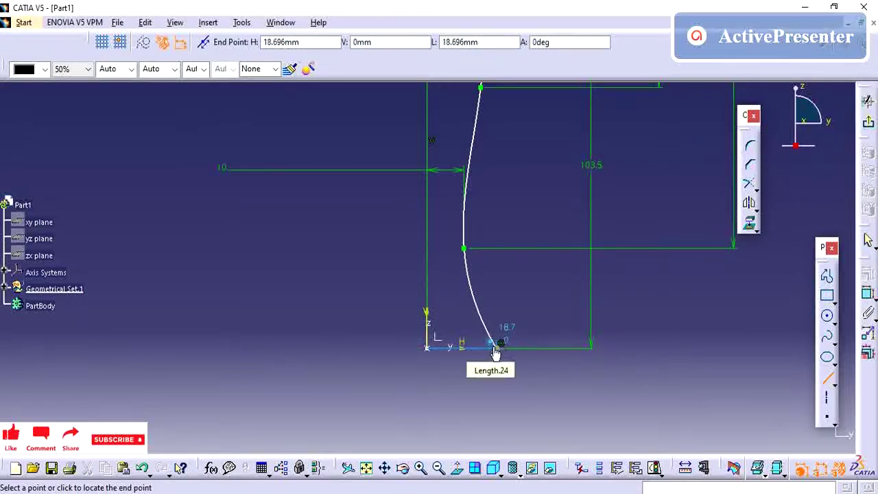
left_click(493, 349)
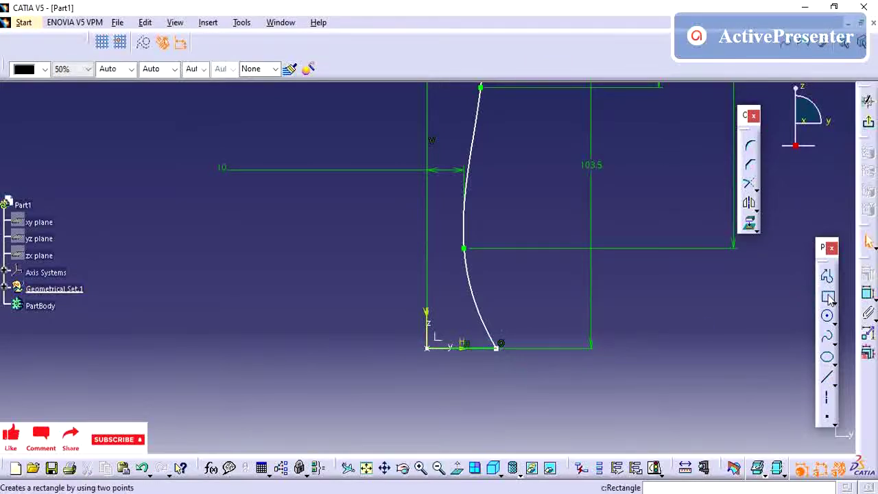
Dimension the base line and change its width from 18.696 to 12 mm
left_click(868, 293)
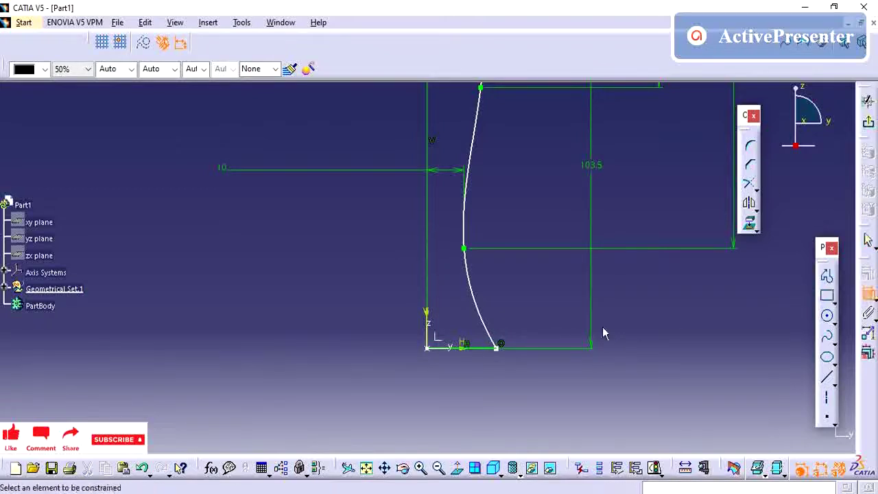
left_click(481, 348)
left_click(459, 370)
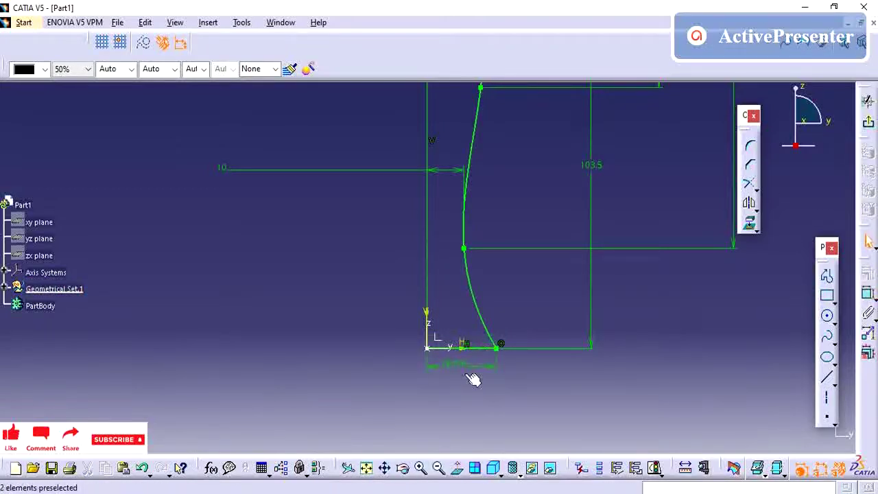
middle_click_drag(504, 376, 528, 357)
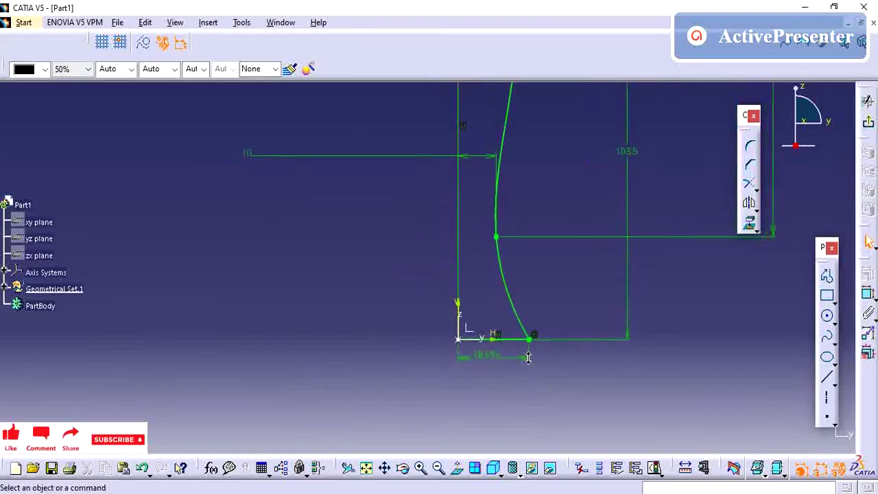
key("alt+Tab")
key("alt+Tab")
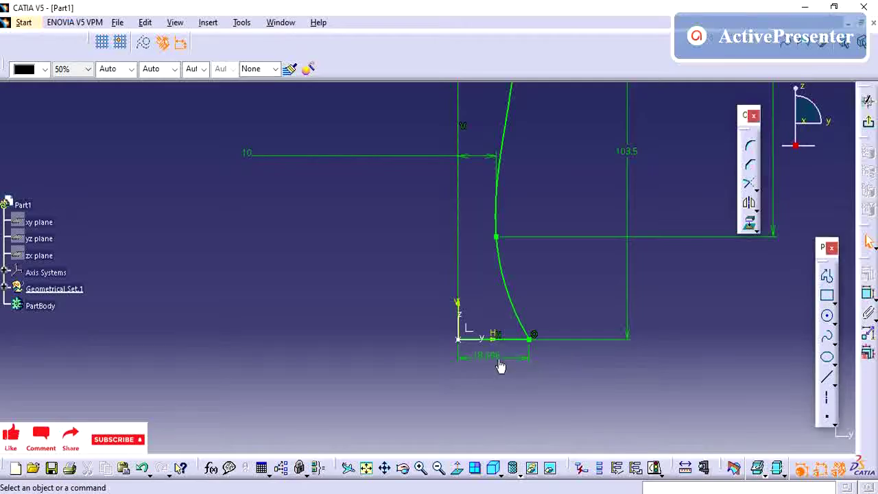
double_click(488, 355)
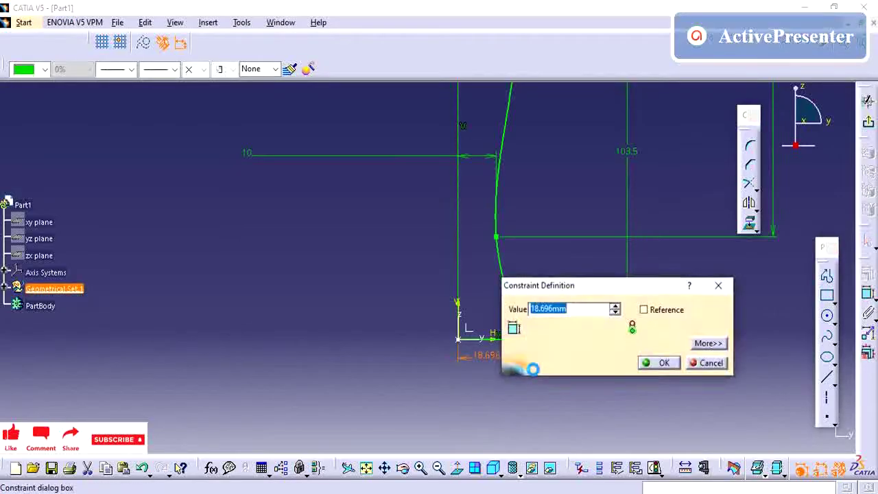
type("1")
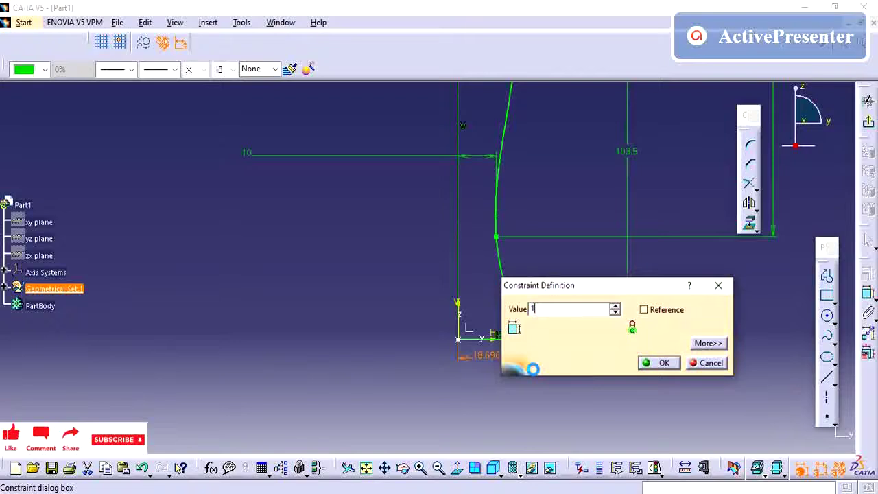
type("2")
key("Return")
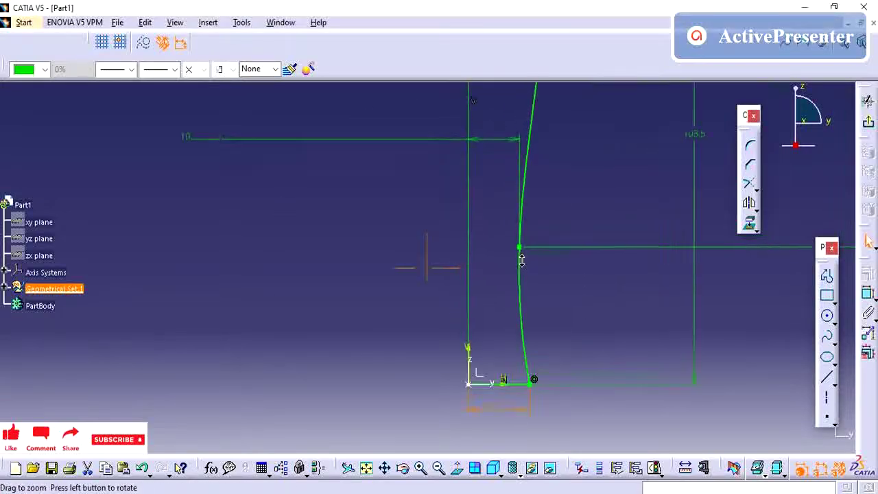
key("alt+Tab")
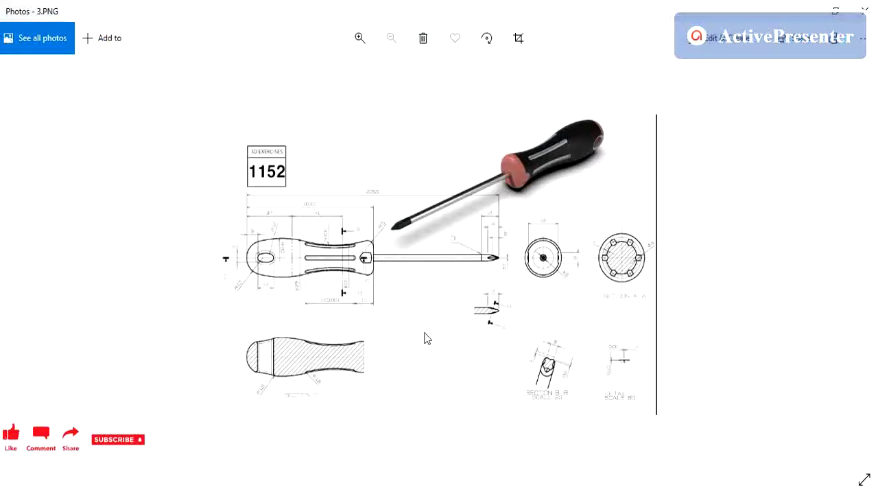
key("alt+Tab")
mouse_move(514, 290)
middle_mouse_down()
mouse_move(505, 308)
mouse_move(490, 297)
middle_mouse_up()
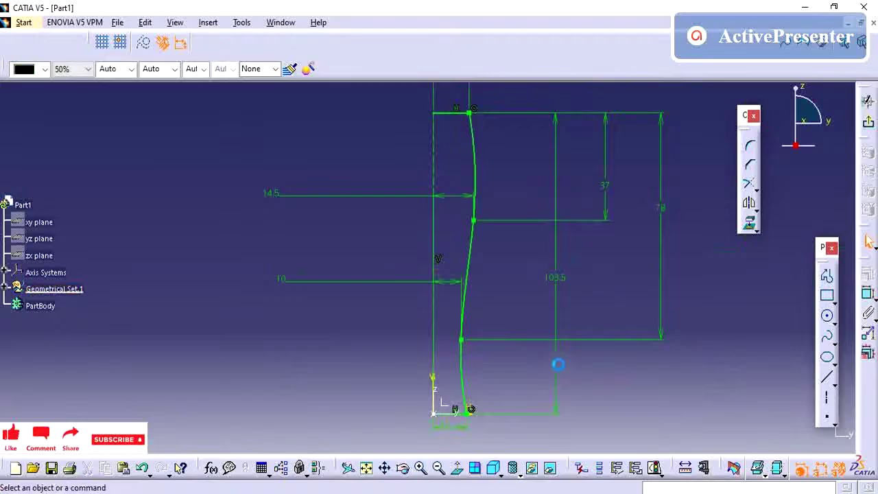
Round the top corner between the top line and spline with a 10 mm fillet
key("alt+Tab")
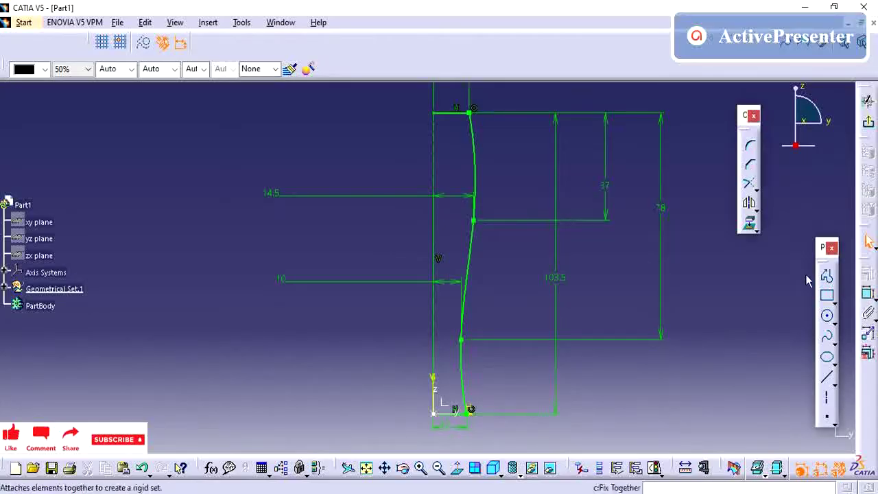
middle_click_drag(737, 292, 727, 283)
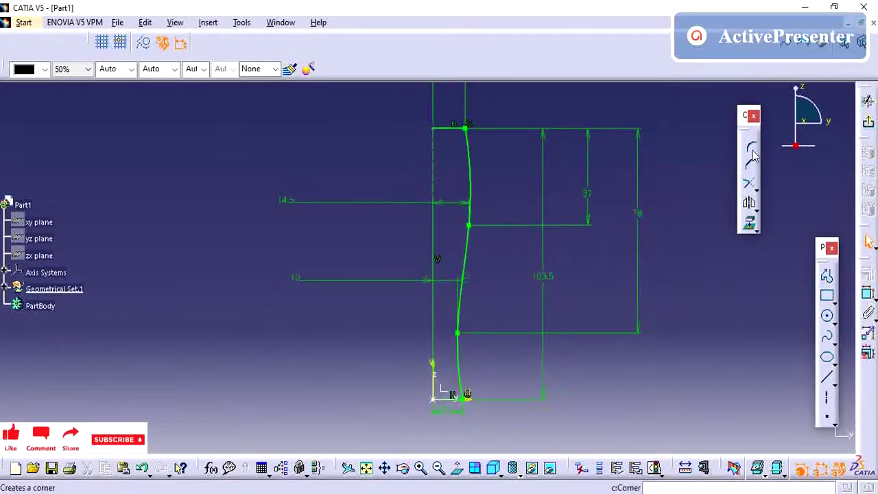
left_click(752, 151)
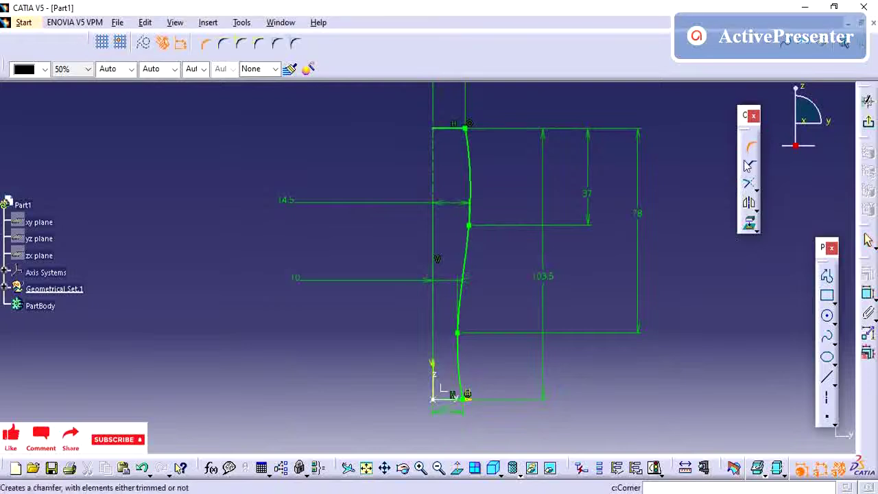
left_click(466, 130)
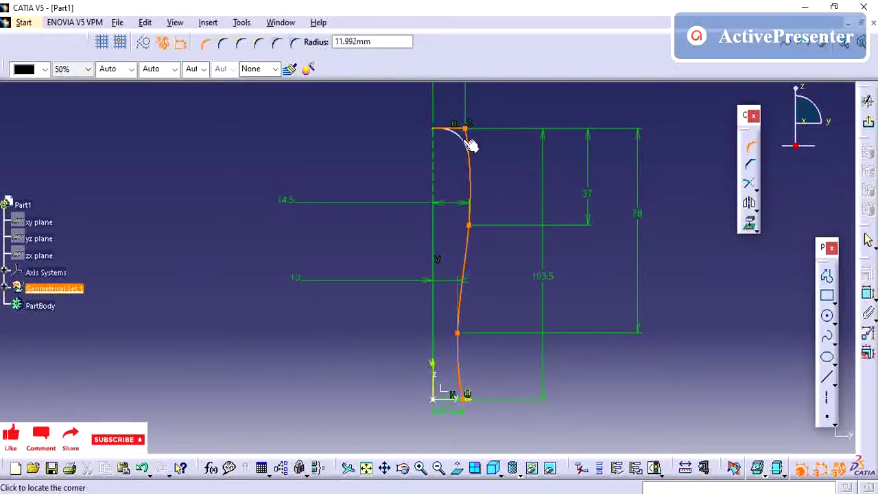
left_click(463, 137)
left_click(478, 285)
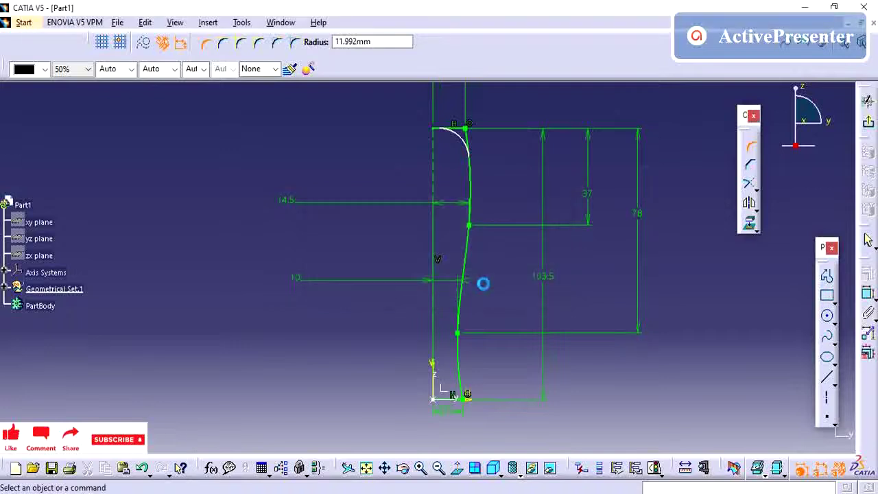
double_click(447, 149)
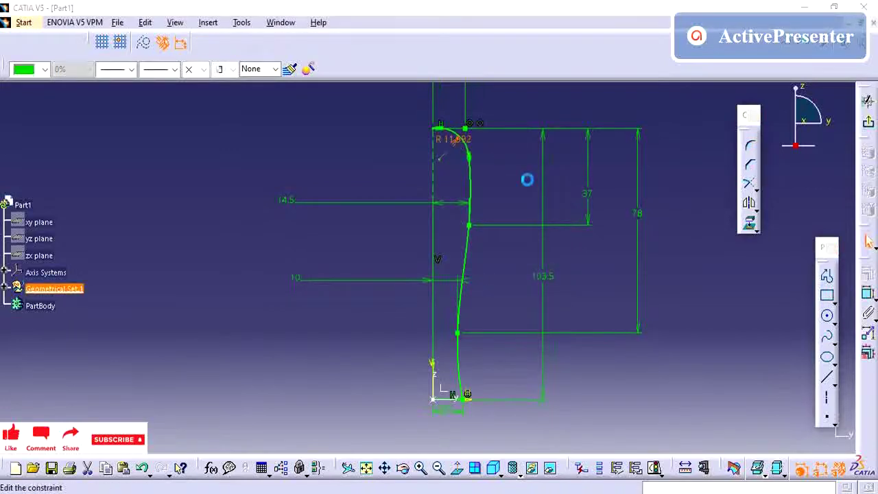
type("10")
key("Return")
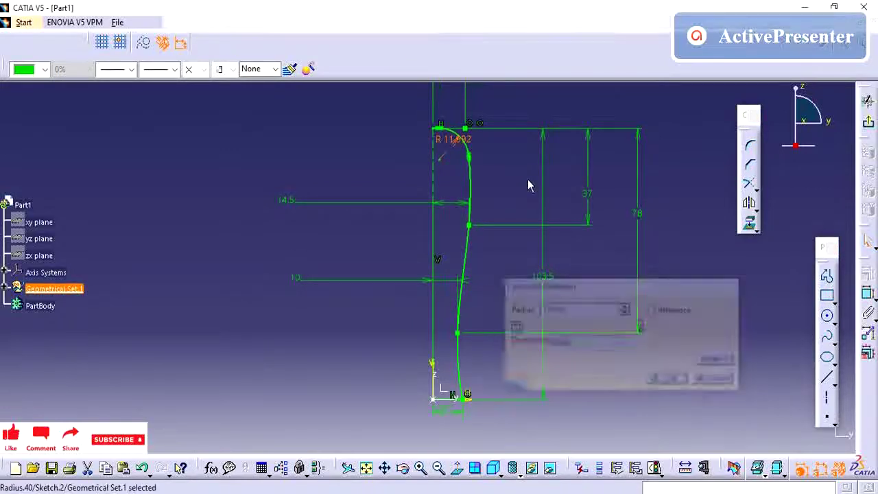
middle_click(439, 171)
mouse_move(425, 276)
middle_mouse_down()
mouse_move(445, 227)
mouse_move(446, 412)
mouse_move(472, 319)
mouse_move(461, 298)
mouse_move(598, 290)
middle_mouse_up()
Fillet the bottom corner between the base line and spline with radius 5
left_click(804, 226)
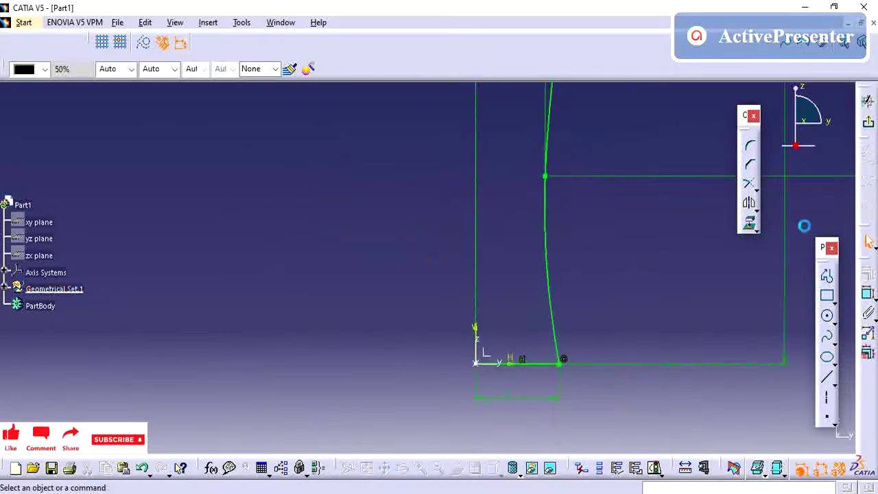
left_click(561, 361)
left_click(555, 315)
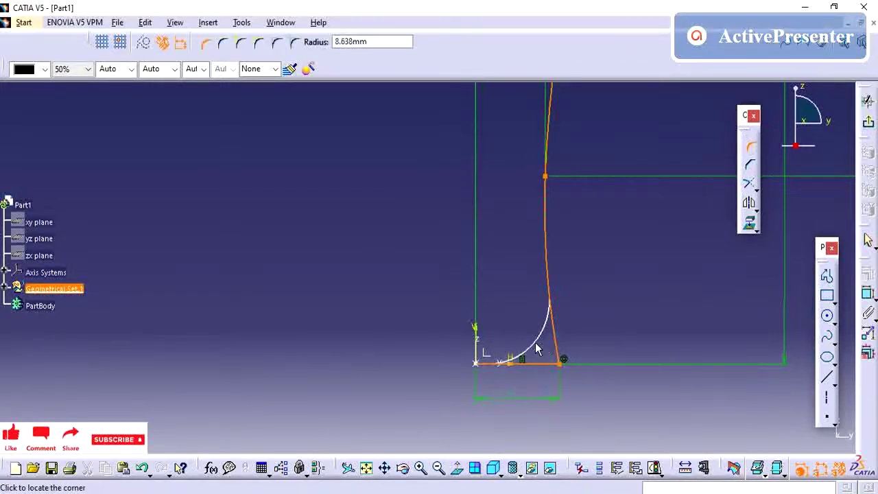
left_click(530, 343)
left_click(472, 284)
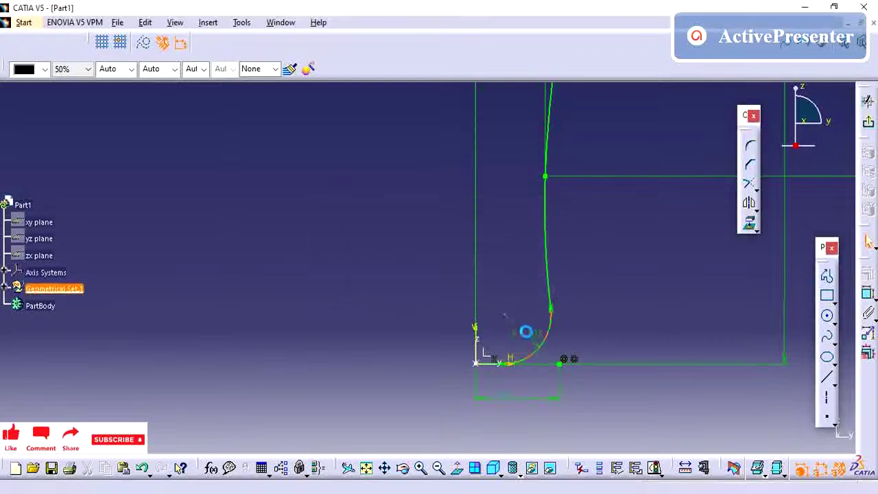
double_click(535, 335)
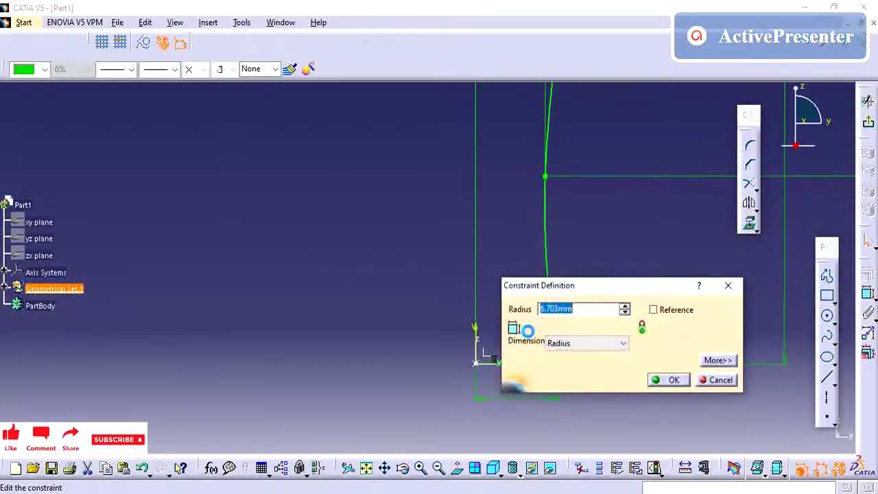
key("Return")
left_click(611, 309)
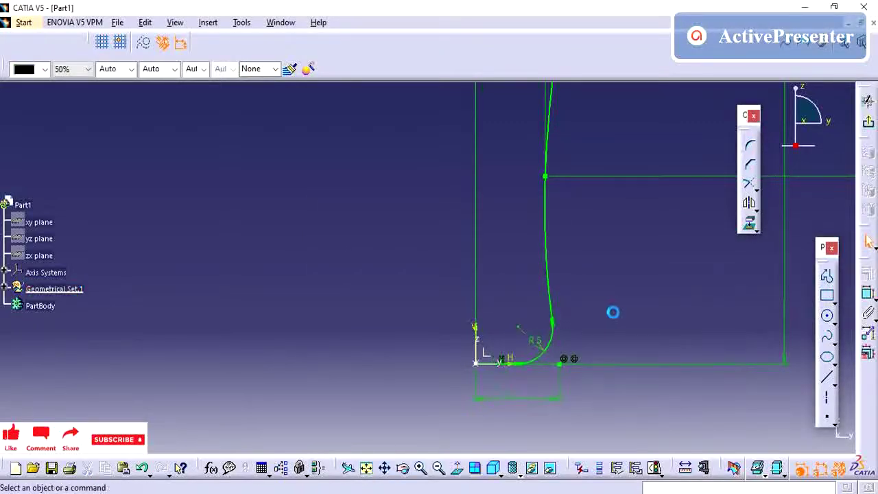
middle_click_drag(611, 309, 609, 398)
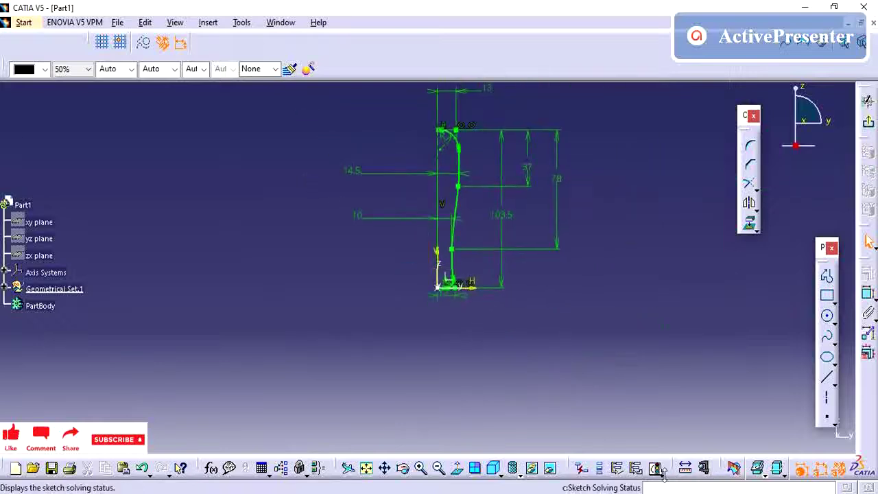
left_click(673, 476)
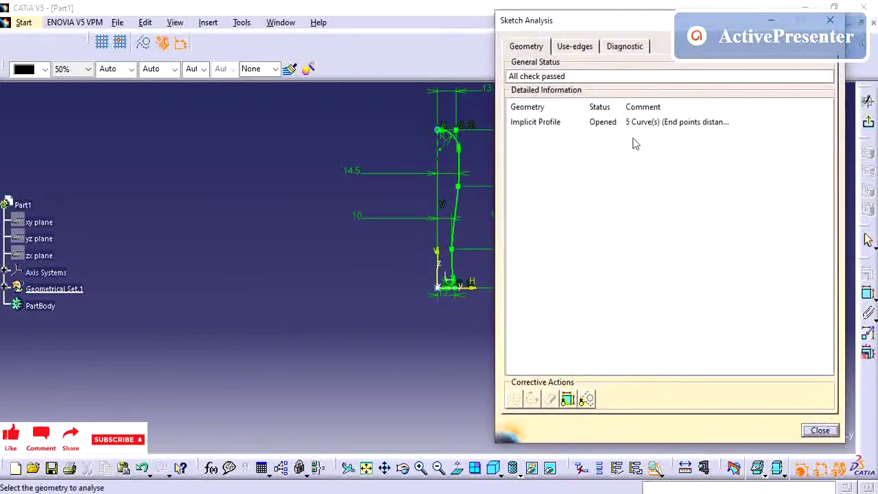
left_click(634, 122)
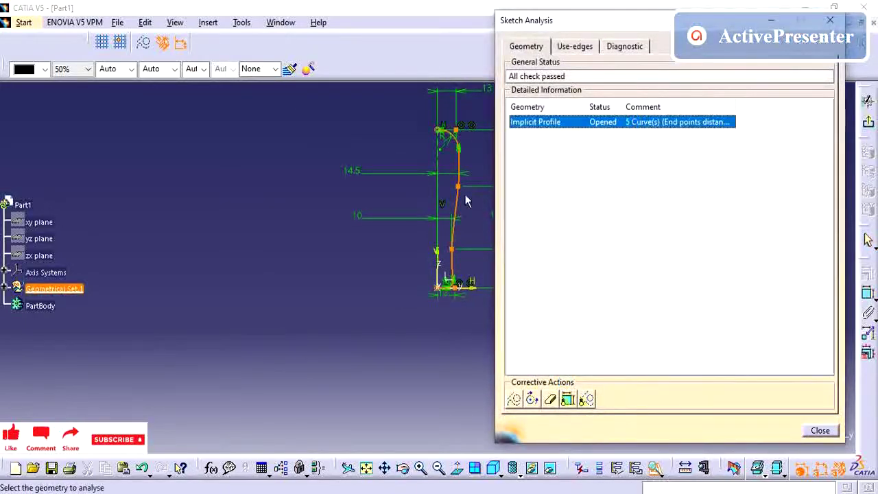
mouse_move(432, 191)
middle_mouse_down()
mouse_move(304, 229)
mouse_move(333, 272)
mouse_move(378, 121)
mouse_move(337, 313)
mouse_move(384, 384)
middle_mouse_up()
left_click(367, 468)
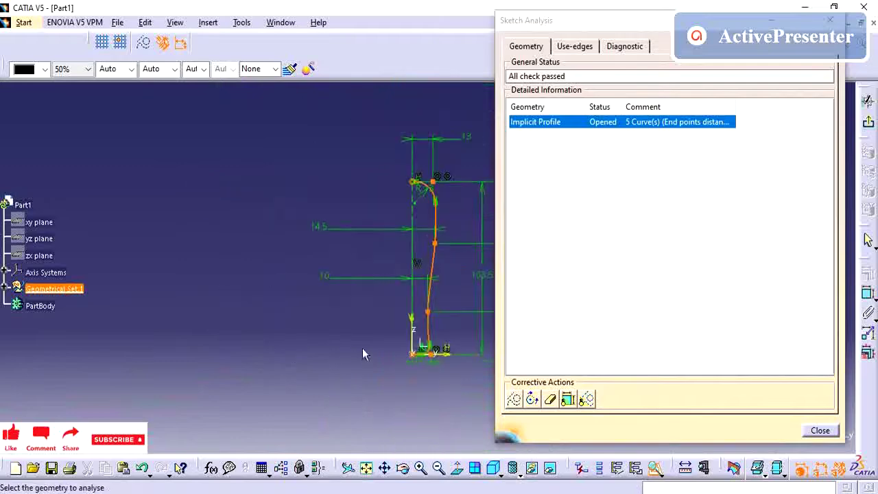
left_click(818, 430)
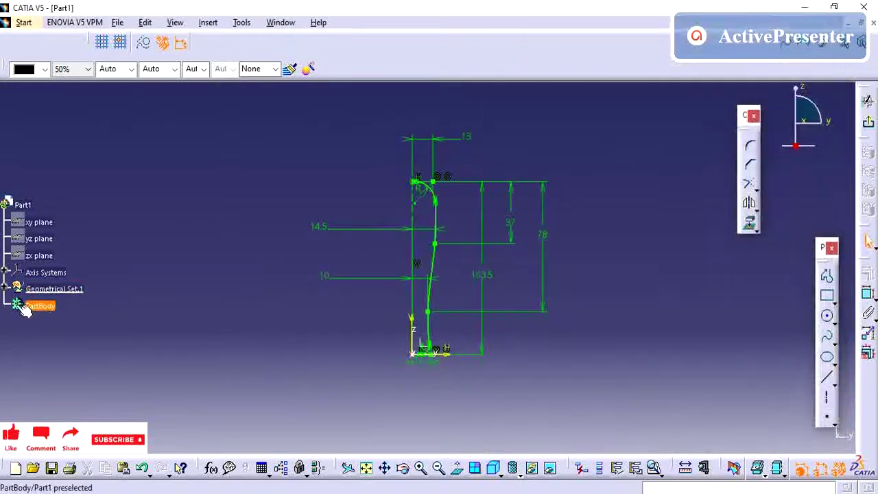
Define PartBody as the in-work object
right_click(41, 307)
left_click(84, 176)
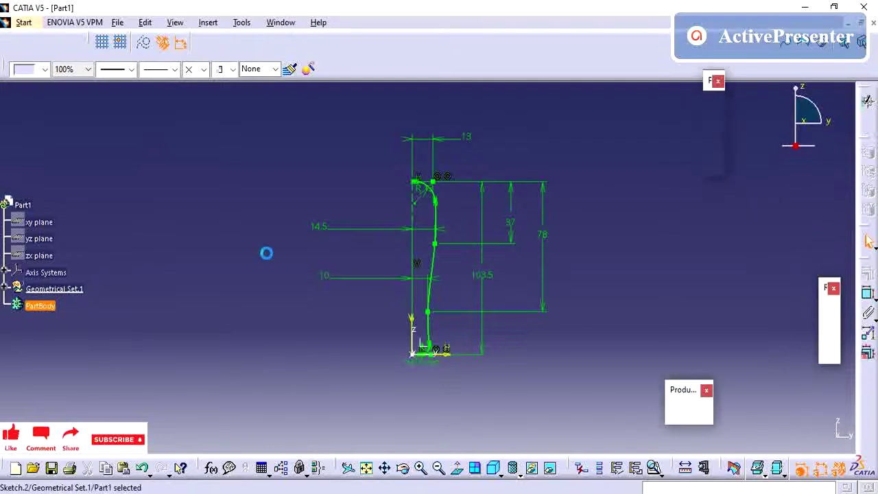
right_click(41, 306)
left_click(103, 124)
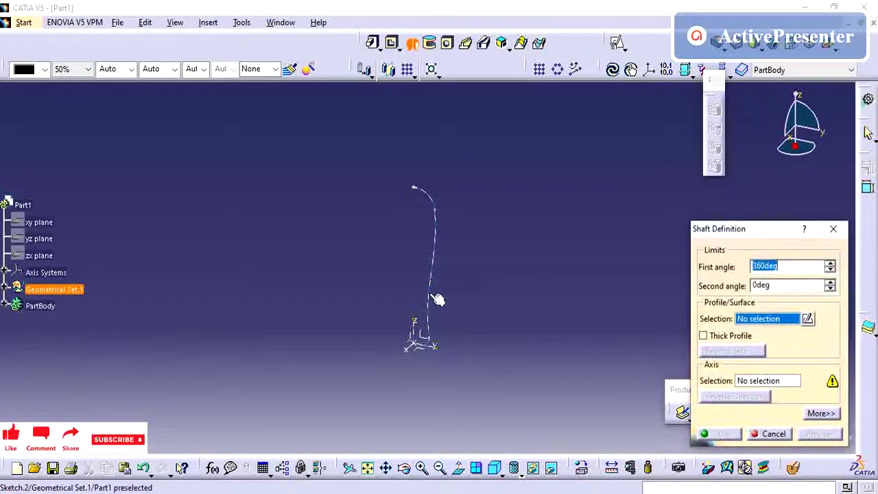
Revolve Sketch.2 360° about the Z axis into Shaft.1, then view the screwdriver reference drawing
left_click(436, 300)
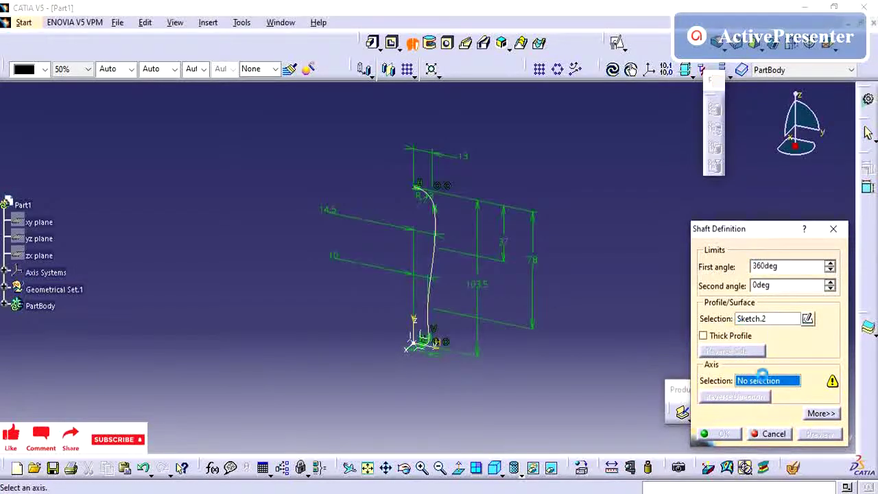
left_click(421, 333)
left_click(725, 437)
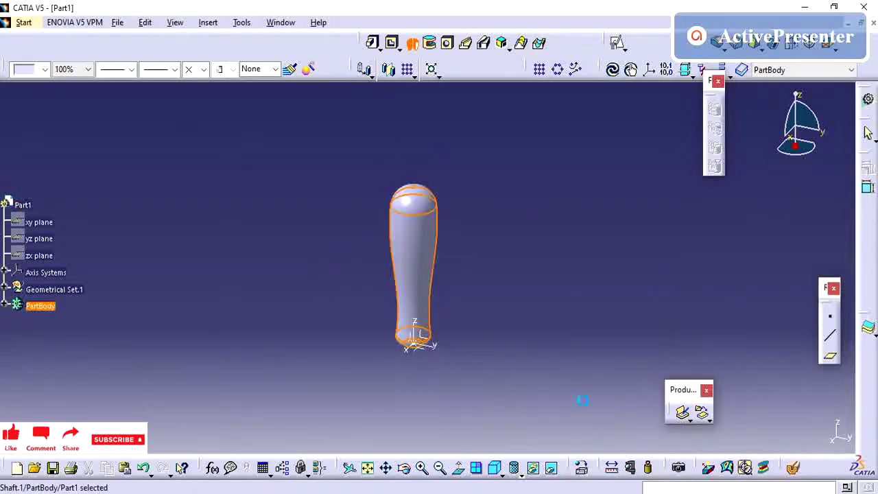
middle_click_drag(418, 382, 443, 345)
key("alt+Tab")
left_click(341, 302)
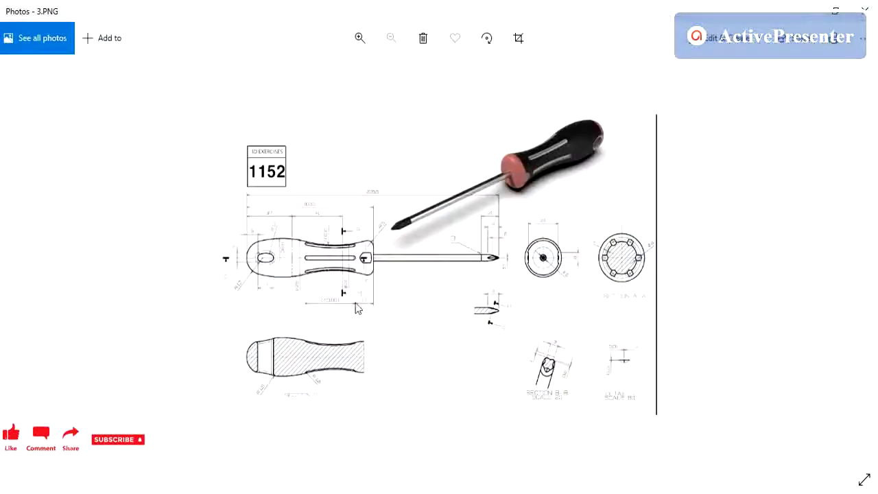
key("alt+Tab")
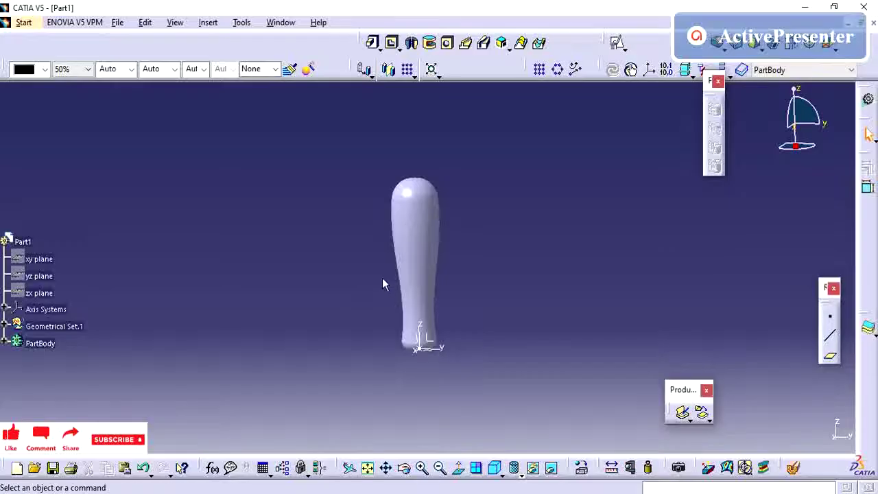
middle_click_drag(386, 284, 382, 219)
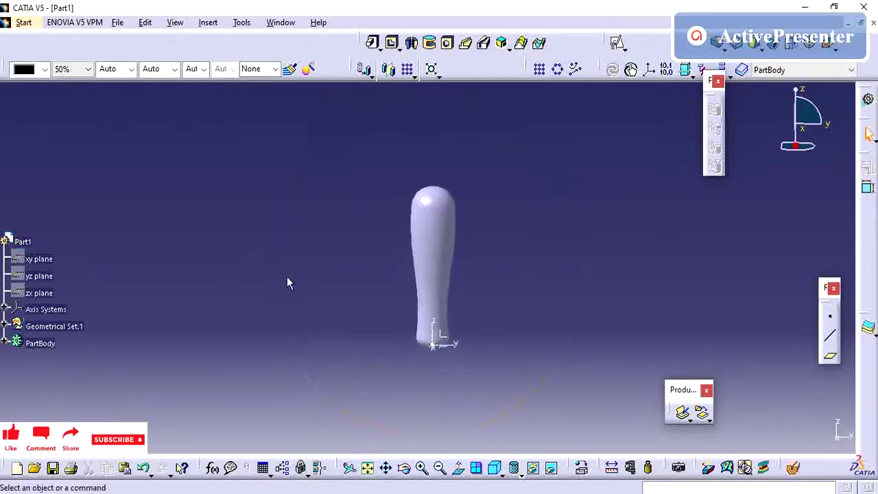
mouse_move(614, 492)
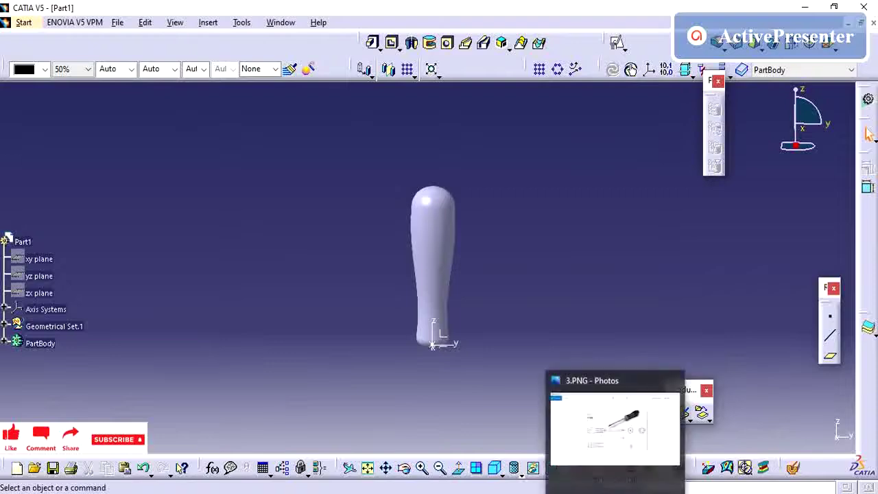